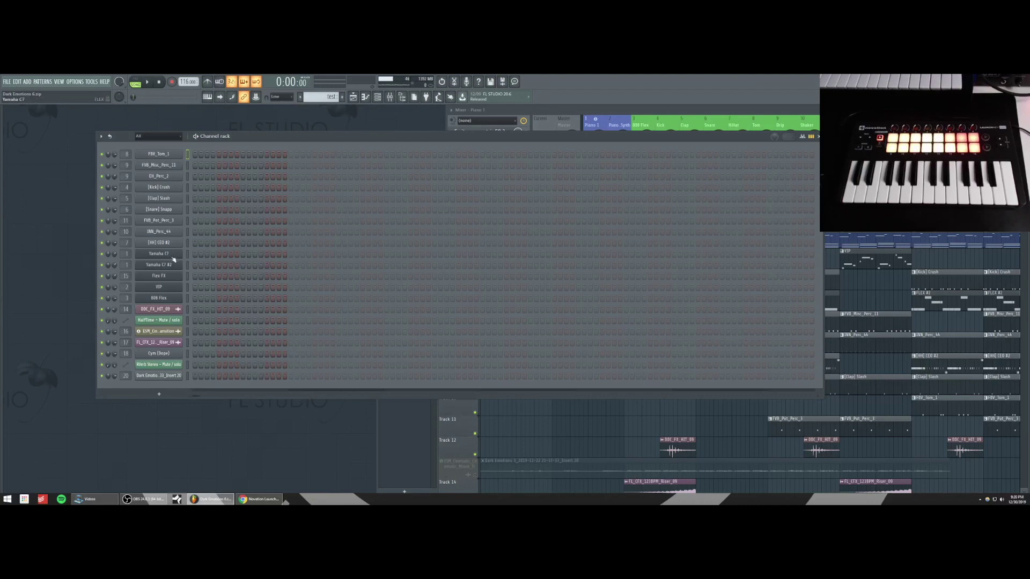
Record a Yamaha C7 melody with kick and clap hits, plus a [HH] CEO #2 hi-hat part, into the test pattern.
{"action": "left_click", "coordinate": [188, 253]}
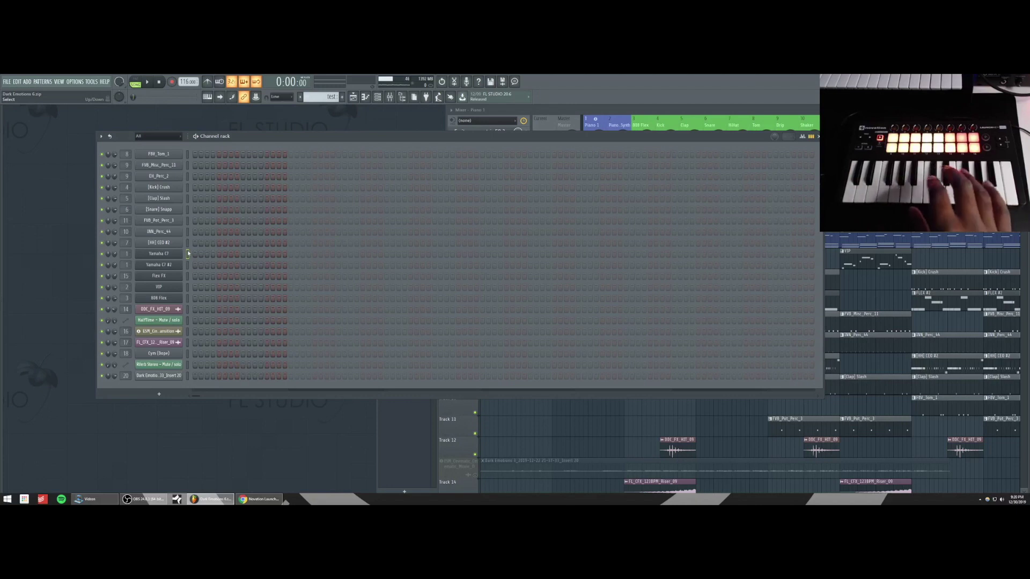
{"action": "left_click", "coordinate": [187, 253]}
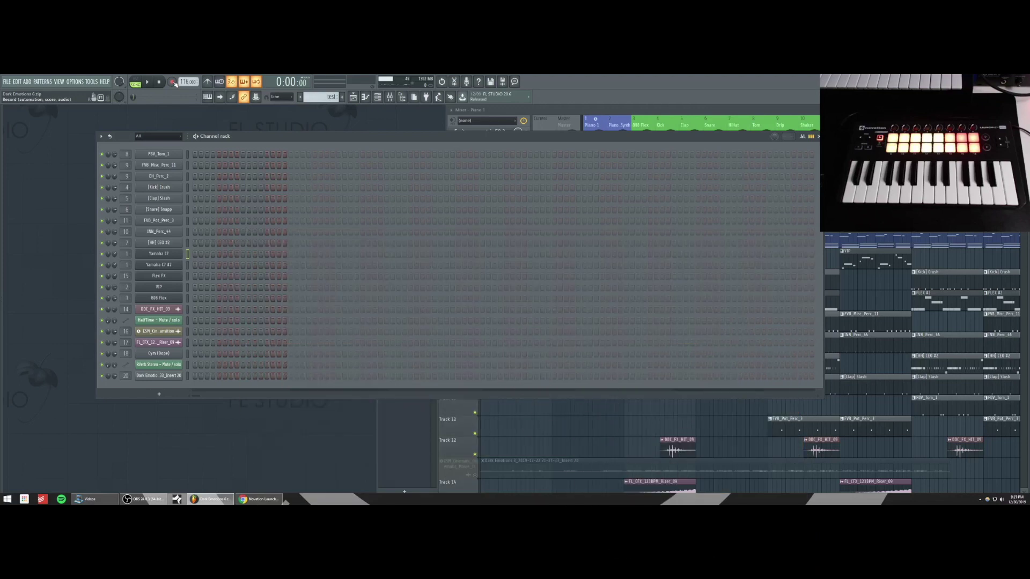
{"action": "left_click", "coordinate": [810, 136]}
{"action": "left_click", "coordinate": [802, 175]}
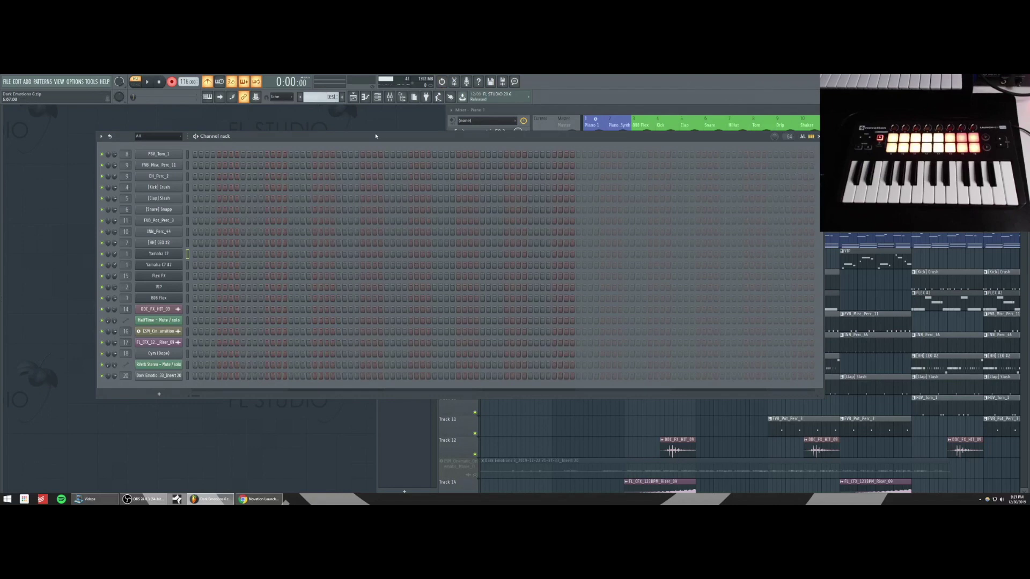
{"action": "left_click", "coordinate": [564, 127]}
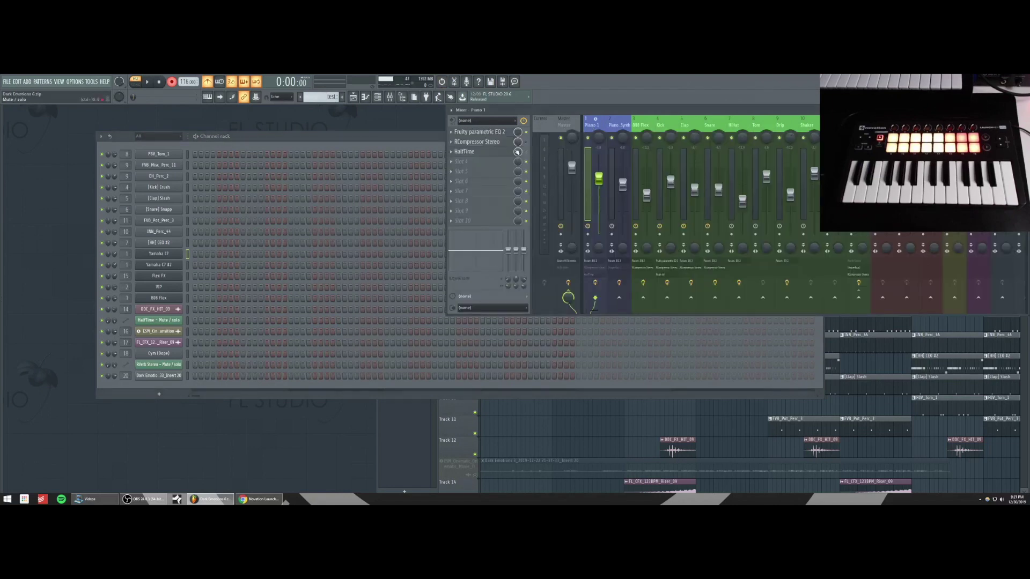
{"action": "left_click", "coordinate": [425, 139]}
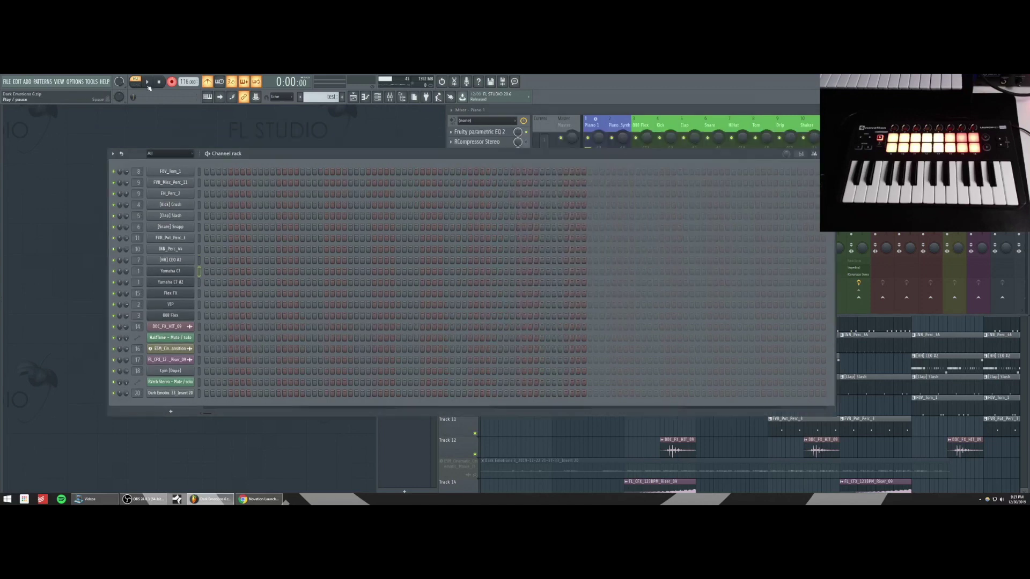
{"action": "left_click", "coordinate": [147, 84]}
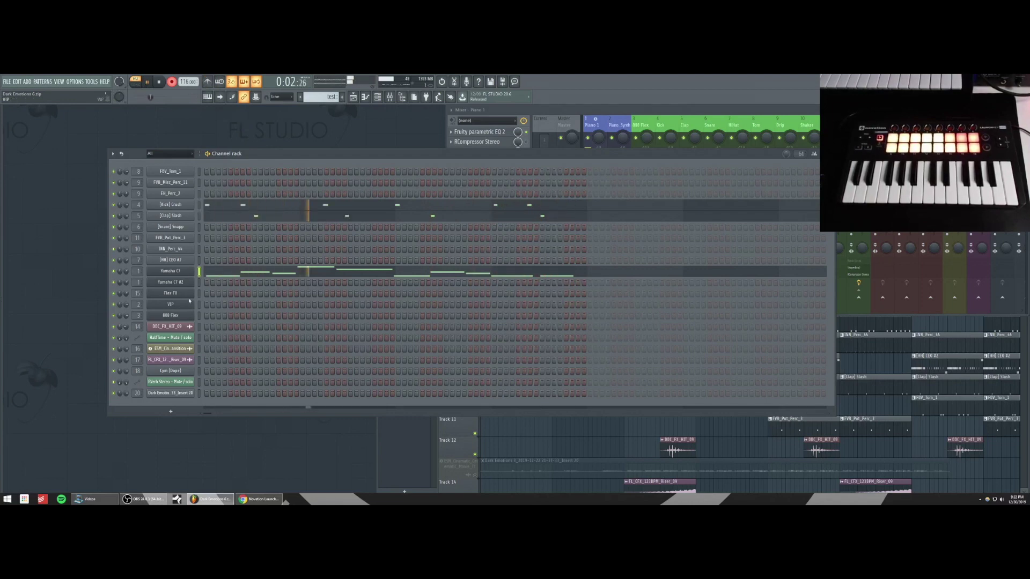
{"action": "left_click", "coordinate": [199, 260]}
{"action": "key", "text": "space"}
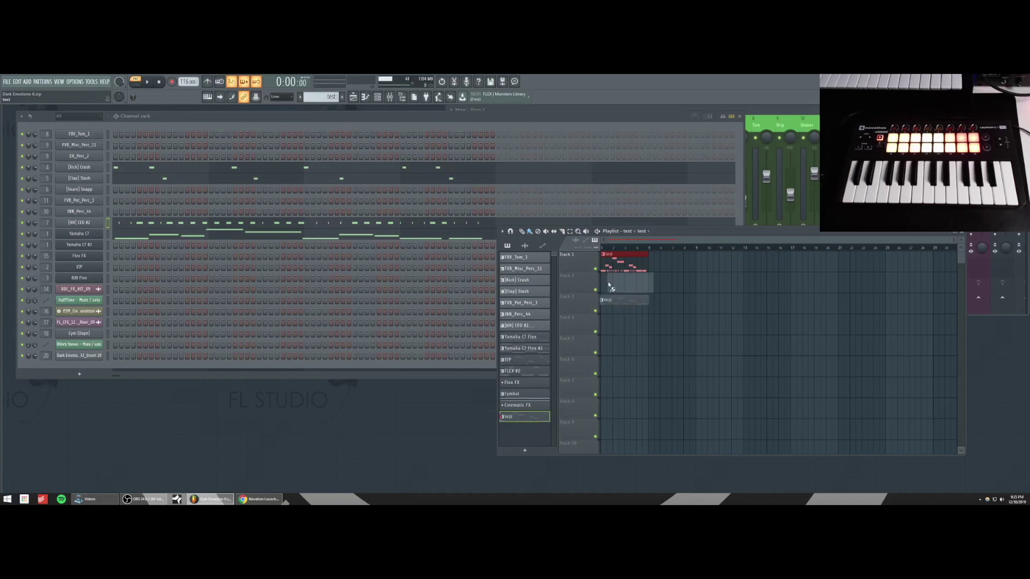
Keep a single test pattern clip on Track 1 of the playlist and split the pattern by channel.
{"action": "left_click_drag", "start_coordinate": [647, 263], "coordinate": [616, 260]}
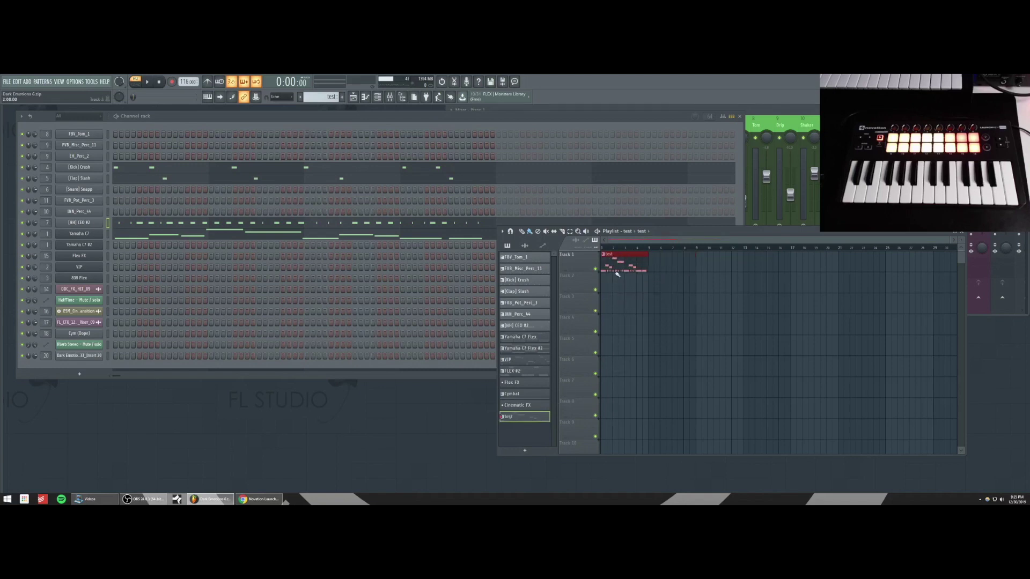
{"action": "left_click", "coordinate": [323, 97]}
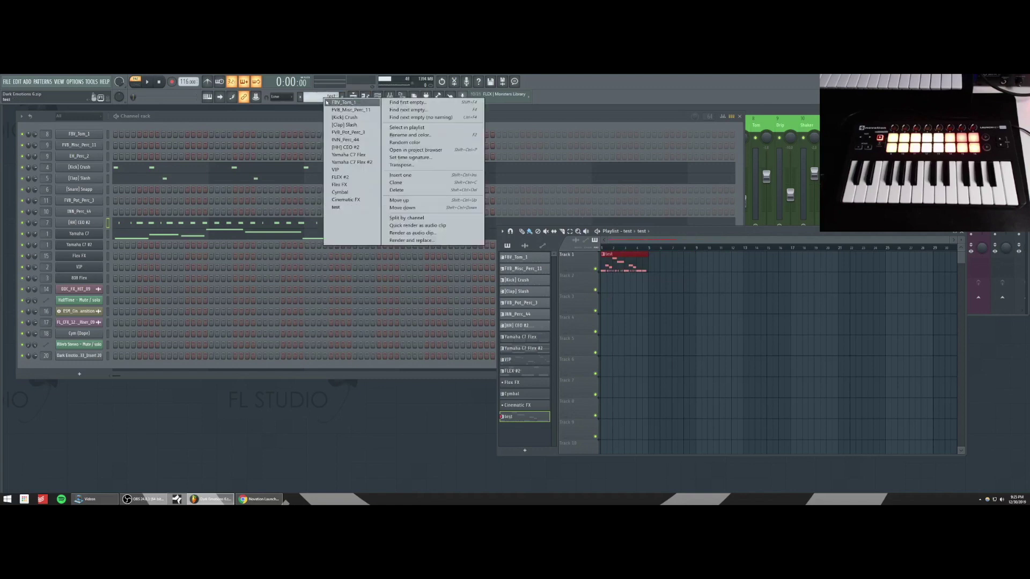
{"action": "left_click", "coordinate": [412, 218]}
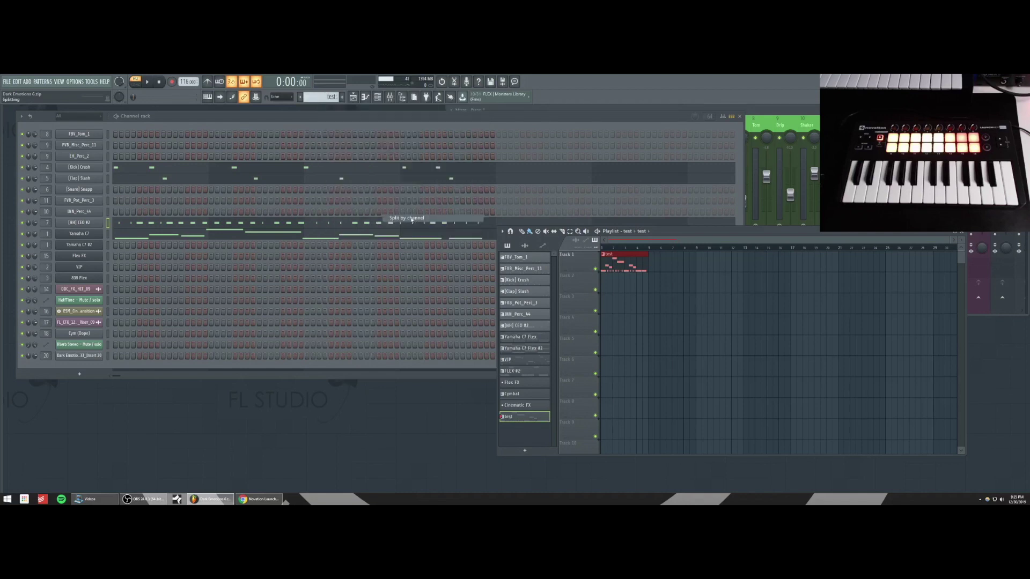
{"action": "mouse_move", "coordinate": [628, 263]}
{"action": "left_mouse_down"}
{"action": "mouse_move", "coordinate": [627, 290]}
{"action": "mouse_move", "coordinate": [615, 256]}
{"action": "left_mouse_up"}
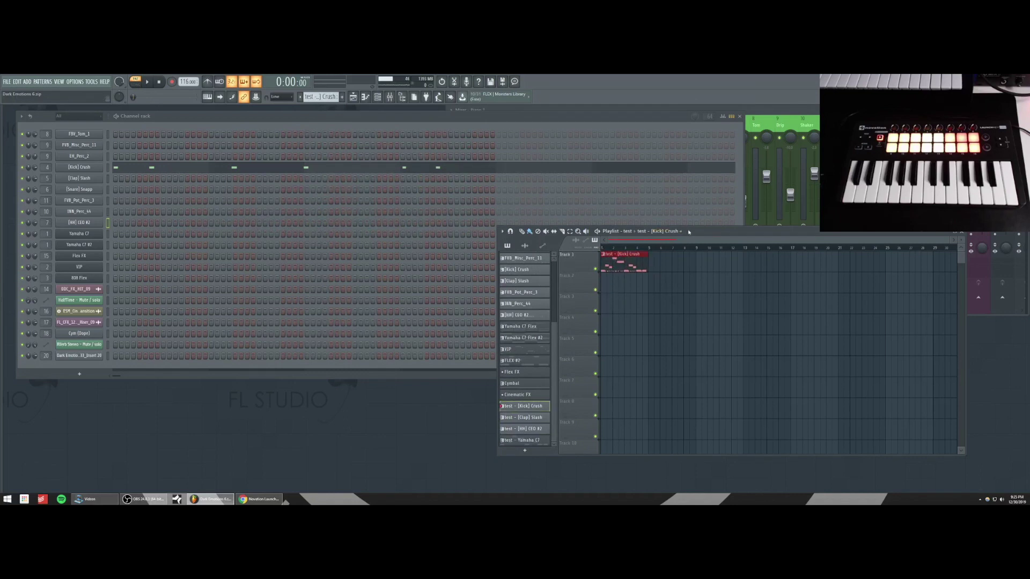
Arrange the split clips in the playlist: Yamaha C7 on Track 1, clap on Track 2, kick on Track 3, hi-hat on Track 4.
{"action": "left_click_drag", "start_coordinate": [688, 232], "coordinate": [675, 176]}
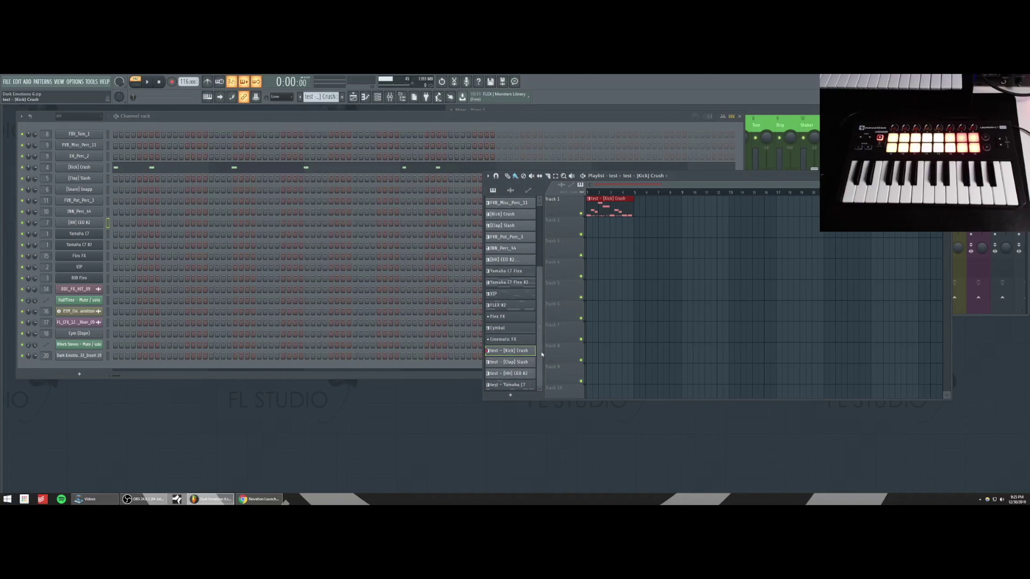
{"action": "left_click_drag", "start_coordinate": [519, 364], "coordinate": [637, 270]}
{"action": "mouse_move", "coordinate": [616, 230]}
{"action": "left_mouse_down"}
{"action": "mouse_move", "coordinate": [616, 209]}
{"action": "mouse_move", "coordinate": [616, 230]}
{"action": "left_mouse_up"}
{"action": "left_click_drag", "start_coordinate": [637, 268], "coordinate": [607, 245]}
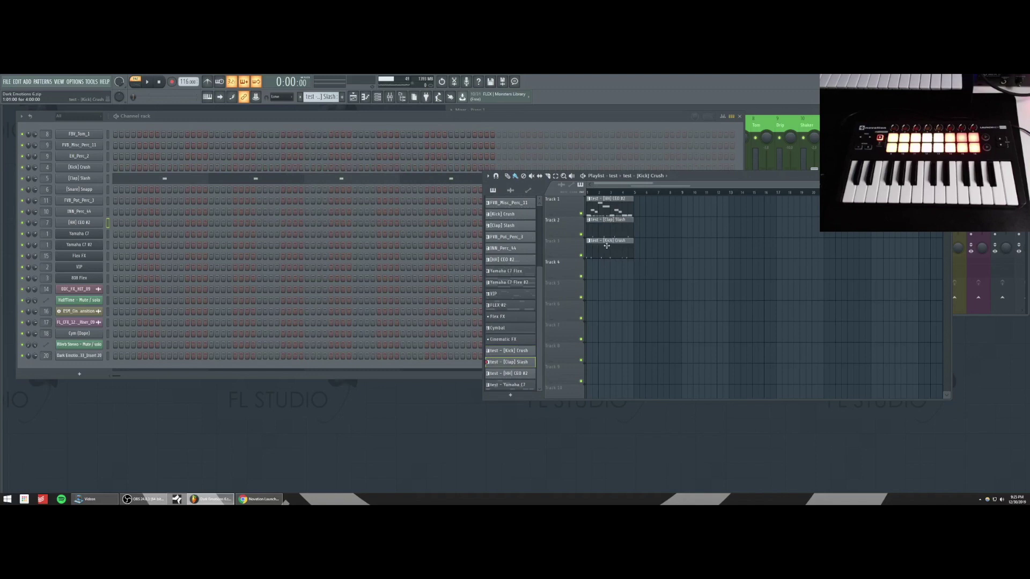
{"action": "left_click", "coordinate": [606, 245]}
{"action": "left_click_drag", "start_coordinate": [605, 206], "coordinate": [606, 268]}
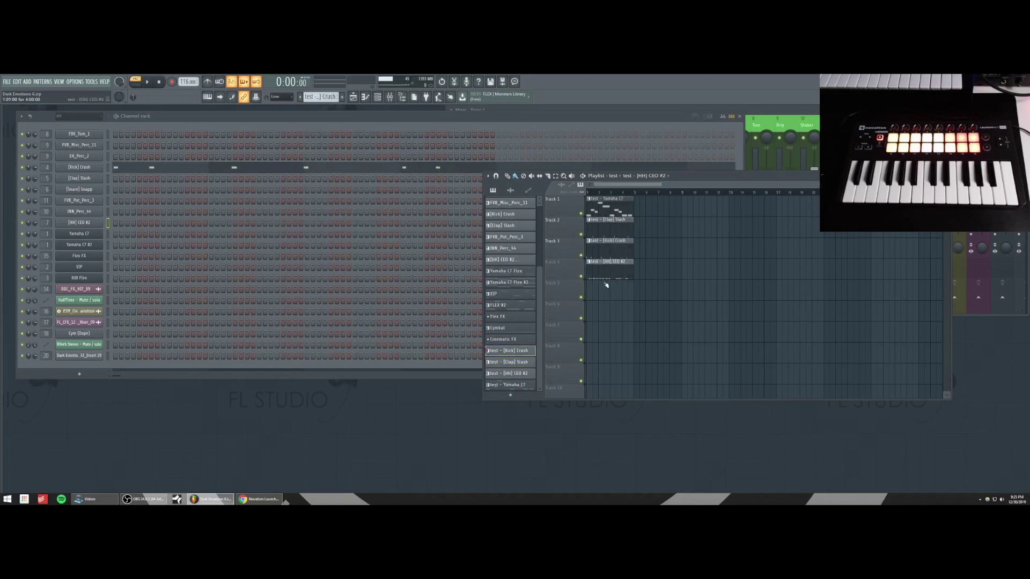
{"action": "left_click_drag", "start_coordinate": [611, 208], "coordinate": [590, 198]}
Return the song position to bar 1 and duplicate all four playlist clips directly after the originals.
{"action": "left_click", "coordinate": [589, 192]}
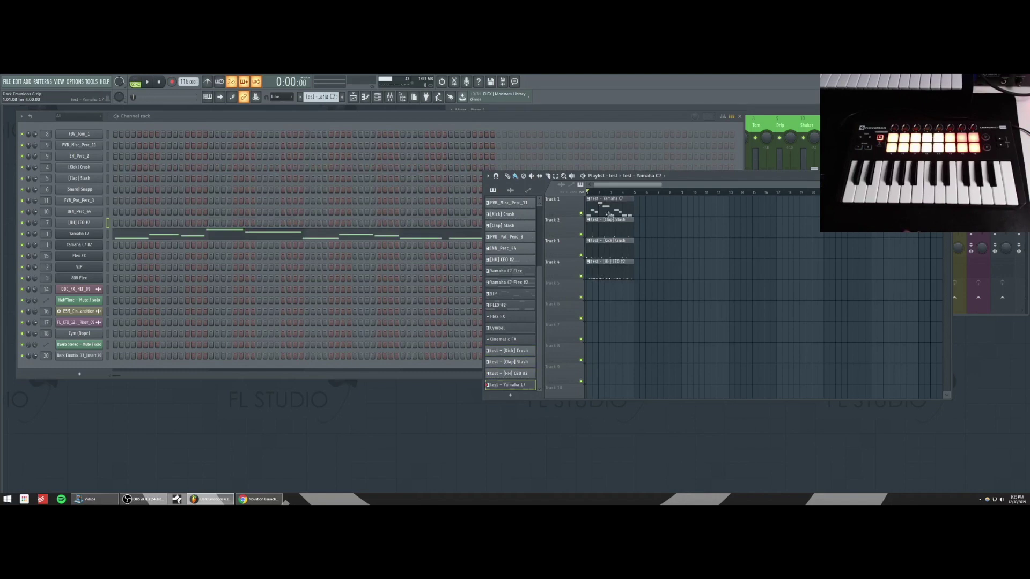
{"action": "left_click_drag", "start_coordinate": [648, 292], "coordinate": [610, 213]}
{"action": "key", "text": "ctrl+b"}
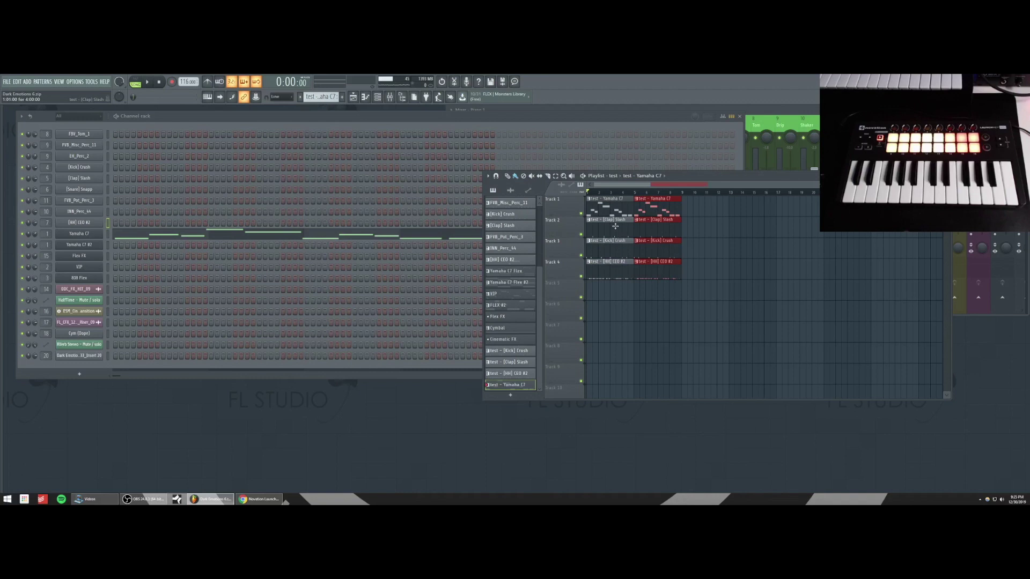
Delete the first kick and hi-hat clips from Tracks 3 and 4, and play the arrangement.
{"action": "right_click", "coordinate": [614, 256]}
{"action": "right_click", "coordinate": [613, 262]}
{"action": "key", "text": "space"}
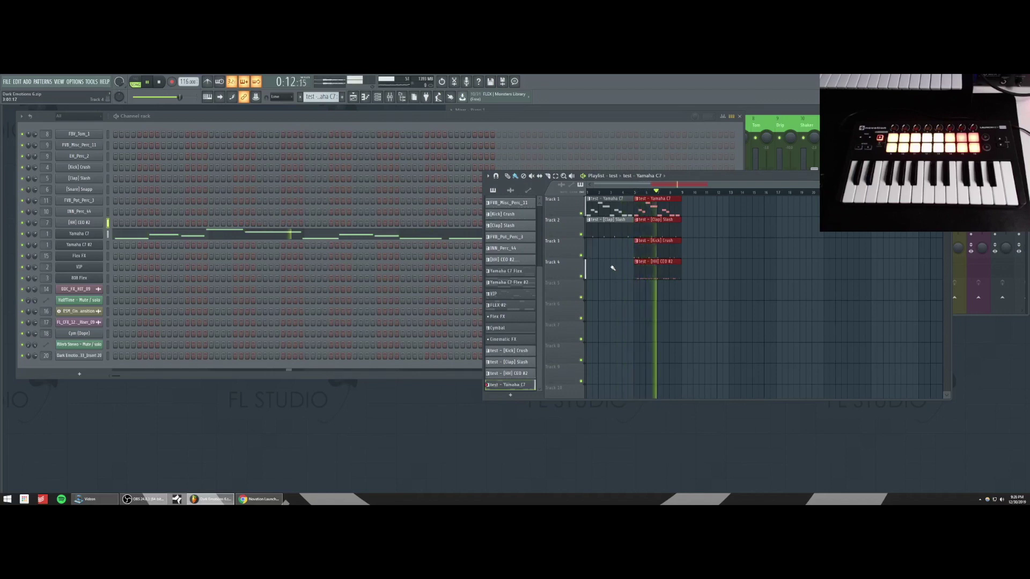
{"action": "left_click", "coordinate": [158, 82]}
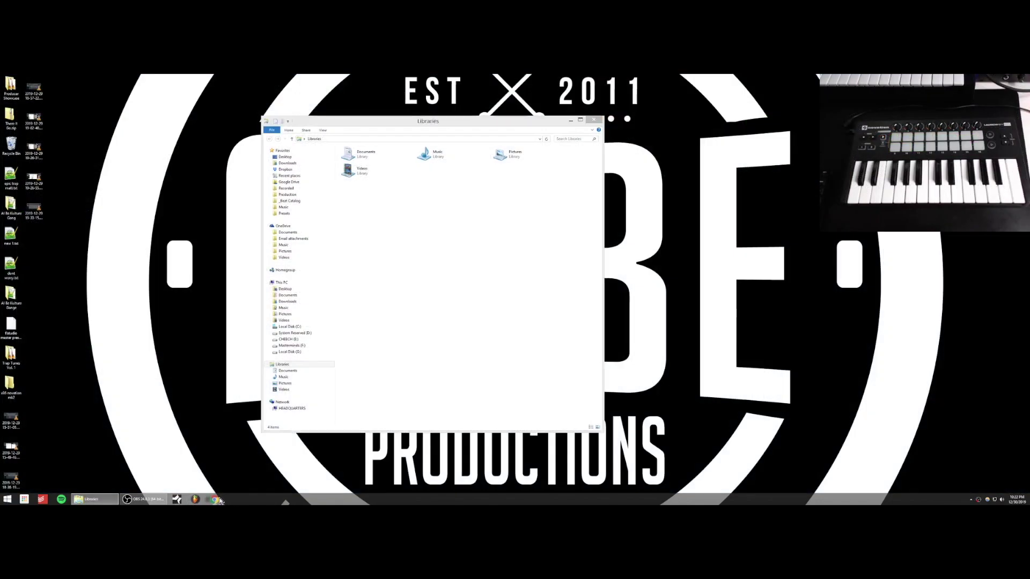
Switch to Chrome and show the Novation Launchkey MK1 and MK2 FL Studio support page in a maximized window.
{"action": "left_click", "coordinate": [215, 499]}
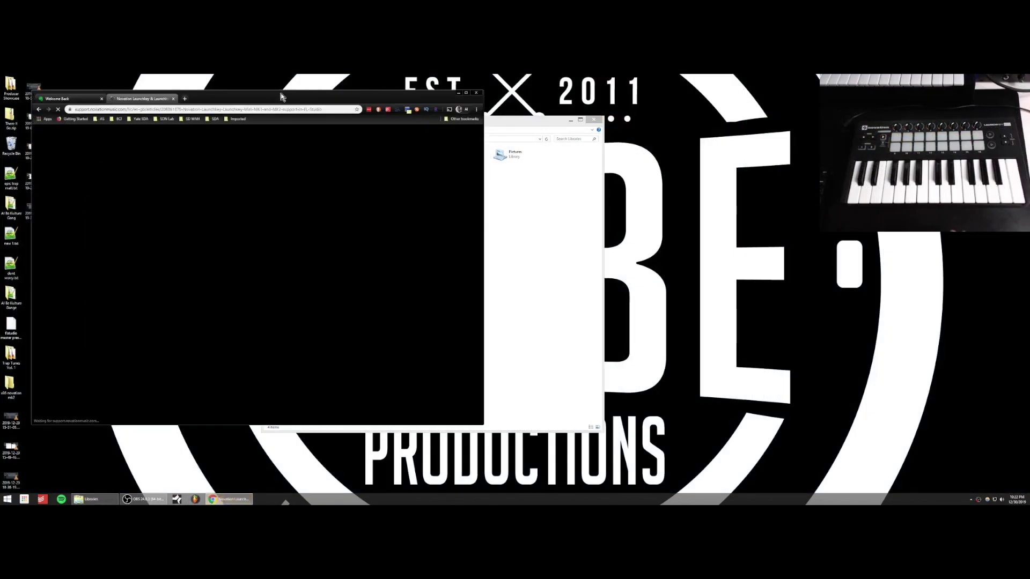
{"action": "double_click", "coordinate": [279, 97]}
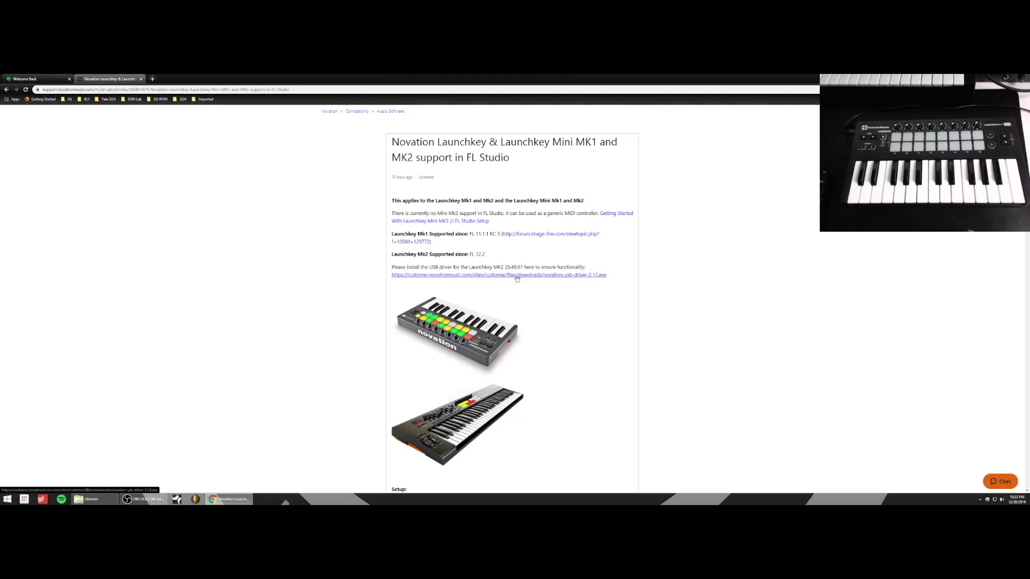
Switch to File Explorer and install the Novation USB Audio Driver with the 2.13 installer from the Downloads folder.
{"action": "left_click", "coordinate": [89, 499]}
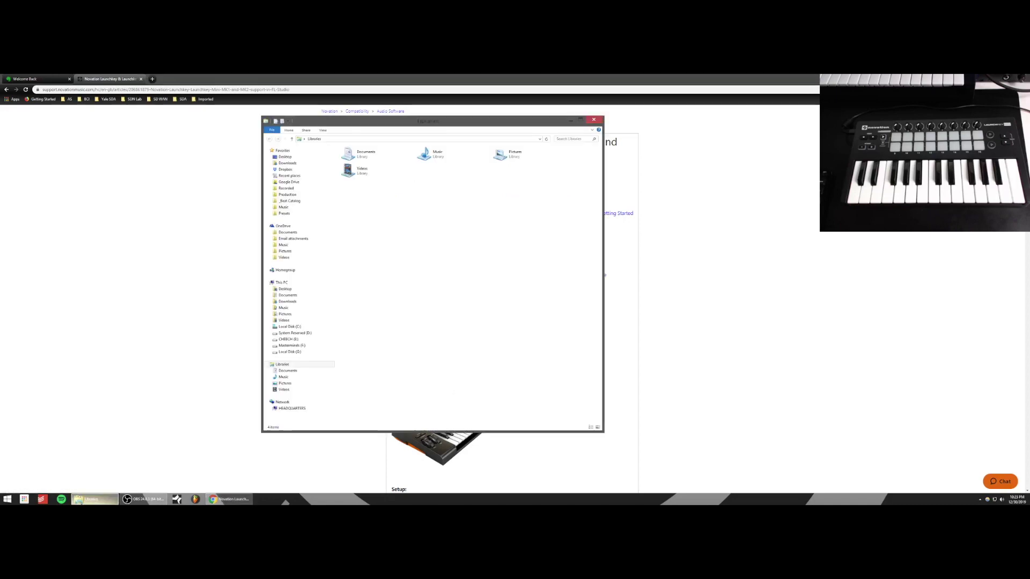
{"action": "left_click", "coordinate": [307, 164]}
{"action": "double_click", "coordinate": [384, 177]}
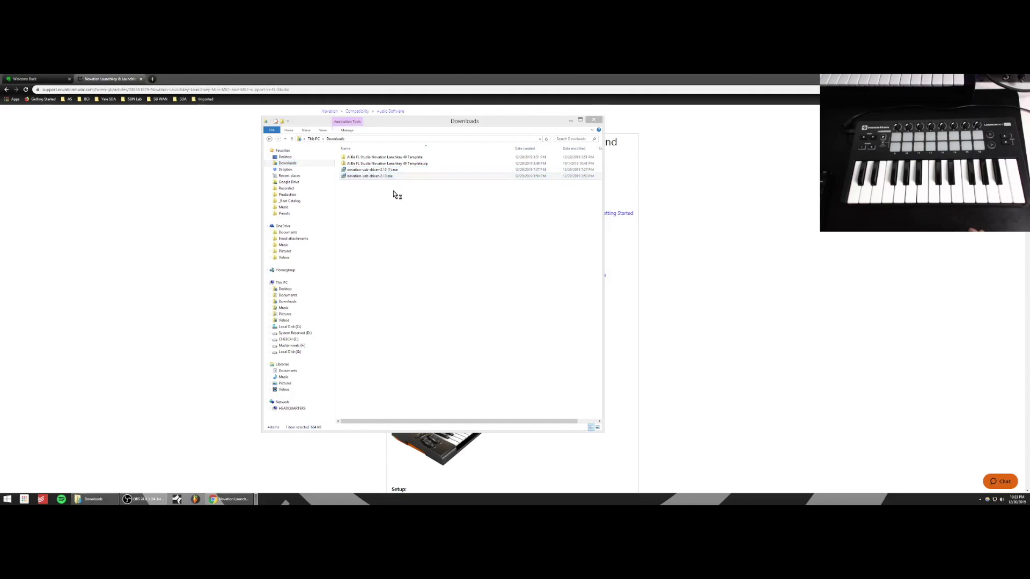
{"action": "left_click", "coordinate": [548, 335]}
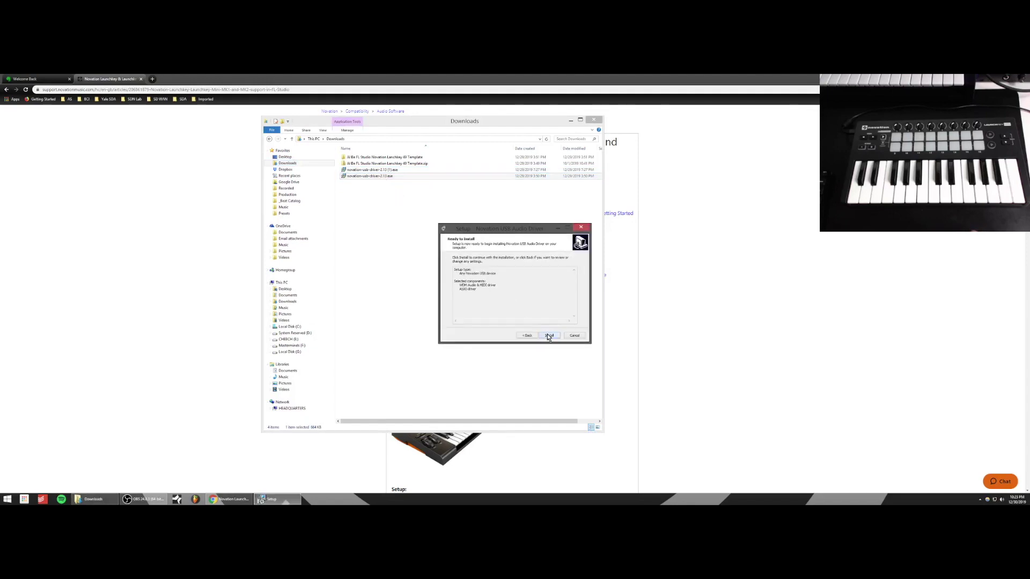
{"action": "left_click", "coordinate": [548, 336]}
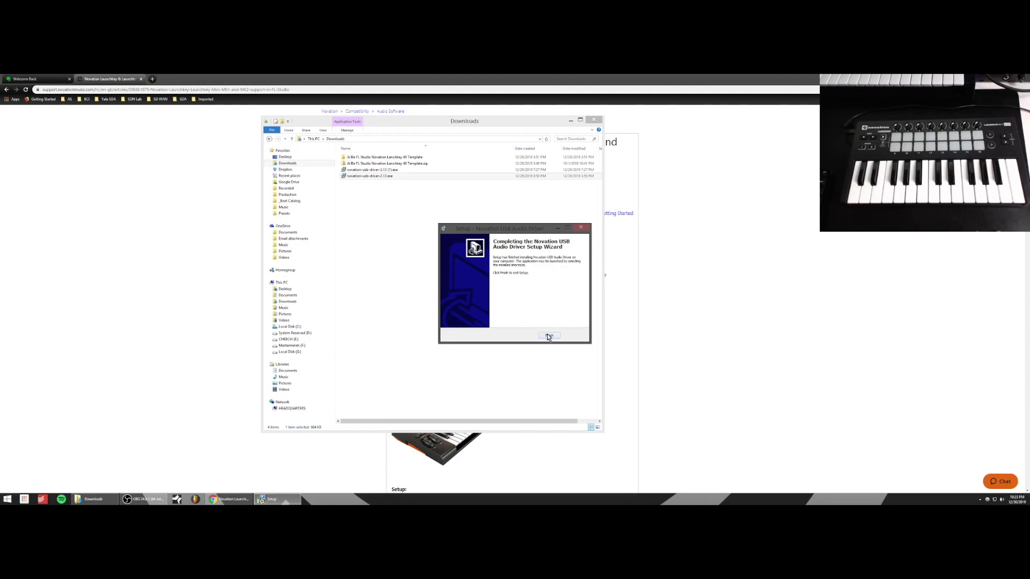
{"action": "left_click", "coordinate": [548, 337]}
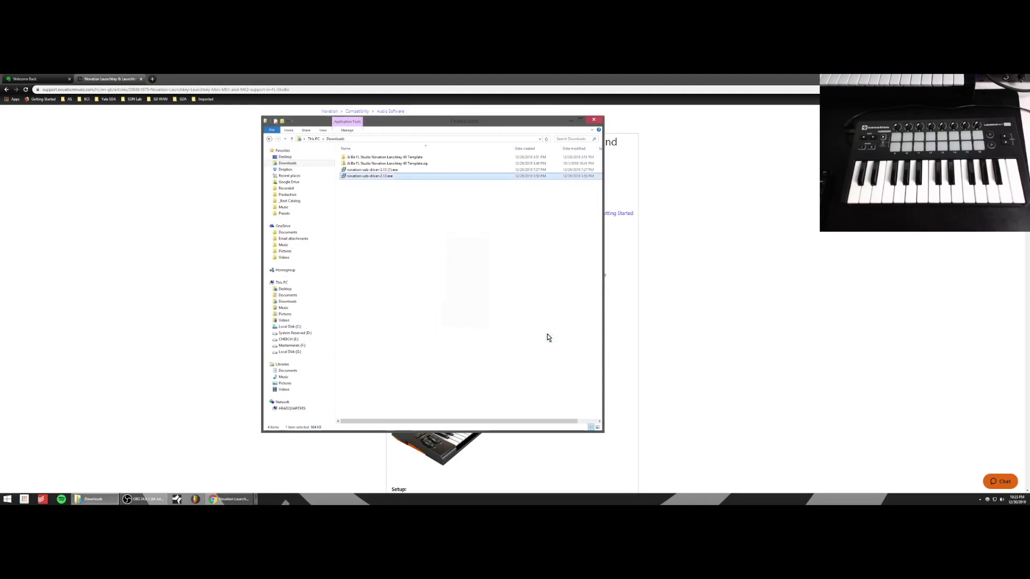
Minimize the browser and open the inner Al Be FL Studio Novation Lanchkey 49 Template folder from Downloads.
{"action": "left_click_drag", "start_coordinate": [469, 118], "coordinate": [843, 154]}
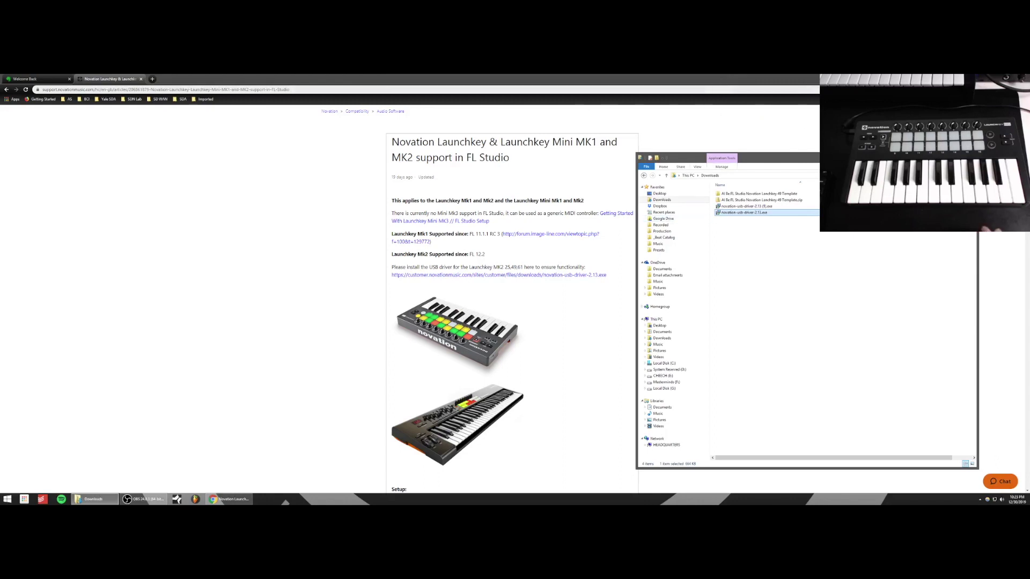
{"action": "left_click", "coordinate": [718, 80]}
{"action": "left_click", "coordinate": [968, 79]}
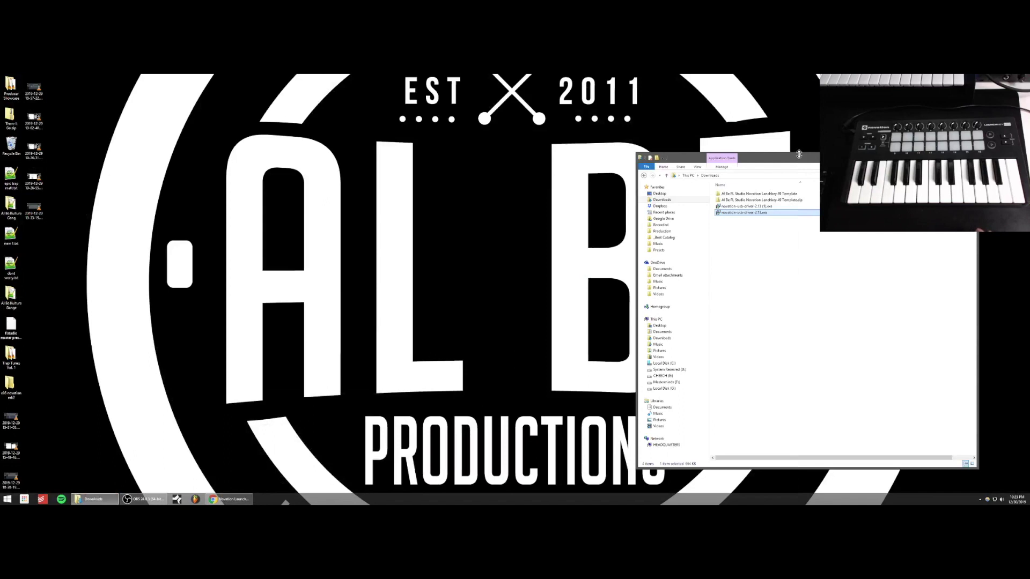
{"action": "left_click_drag", "start_coordinate": [761, 163], "coordinate": [628, 136]}
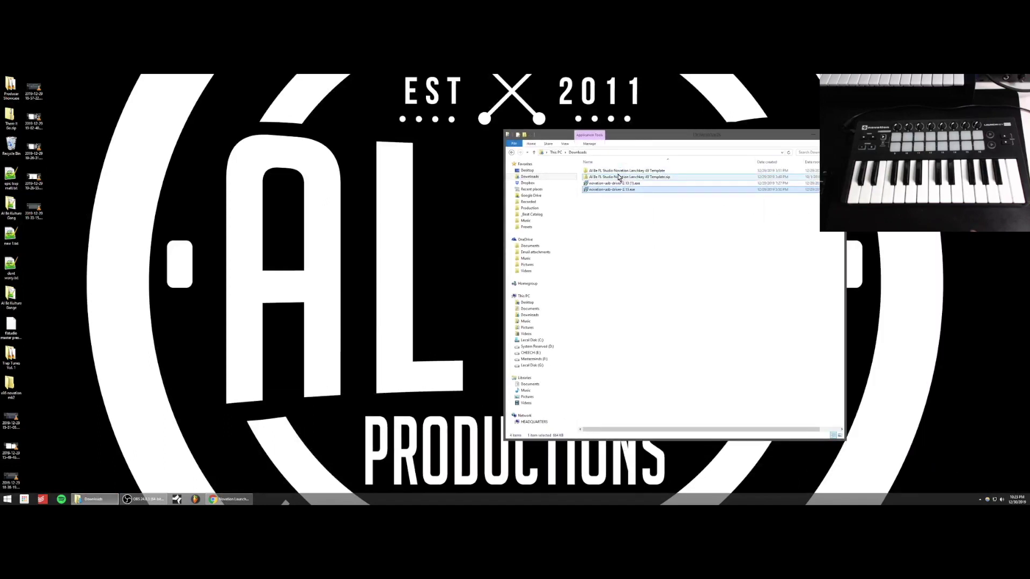
{"action": "double_click", "coordinate": [619, 172]}
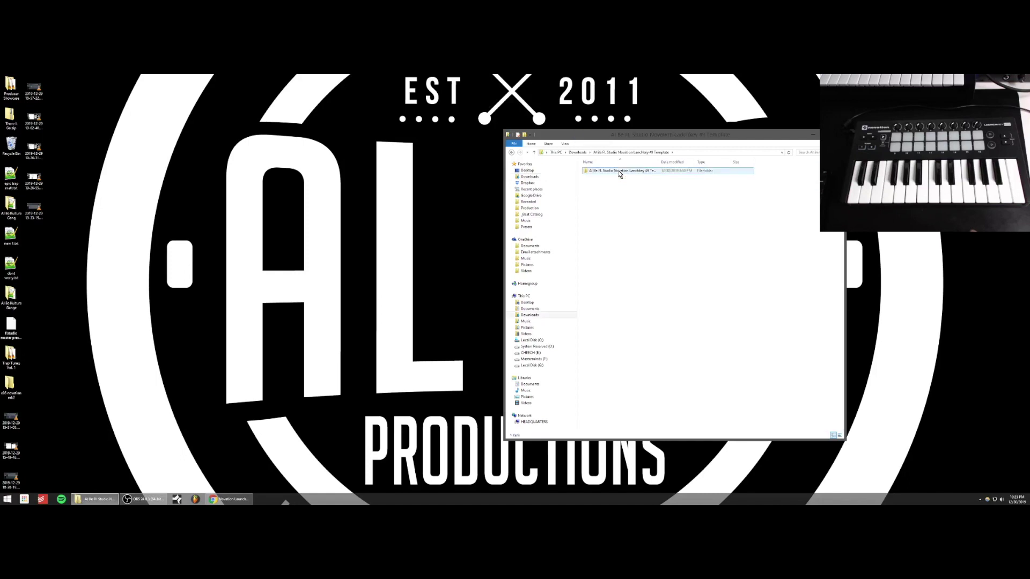
{"action": "double_click", "coordinate": [620, 172]}
Examine the template files, select the GreenRed .scr file, and move the folder window aside.
{"action": "left_click", "coordinate": [615, 188]}
{"action": "mouse_move", "coordinate": [614, 185]}
{"action": "left_mouse_down"}
{"action": "mouse_move", "coordinate": [593, 185]}
{"action": "mouse_move", "coordinate": [607, 181]}
{"action": "left_mouse_up"}
{"action": "left_click", "coordinate": [610, 209]}
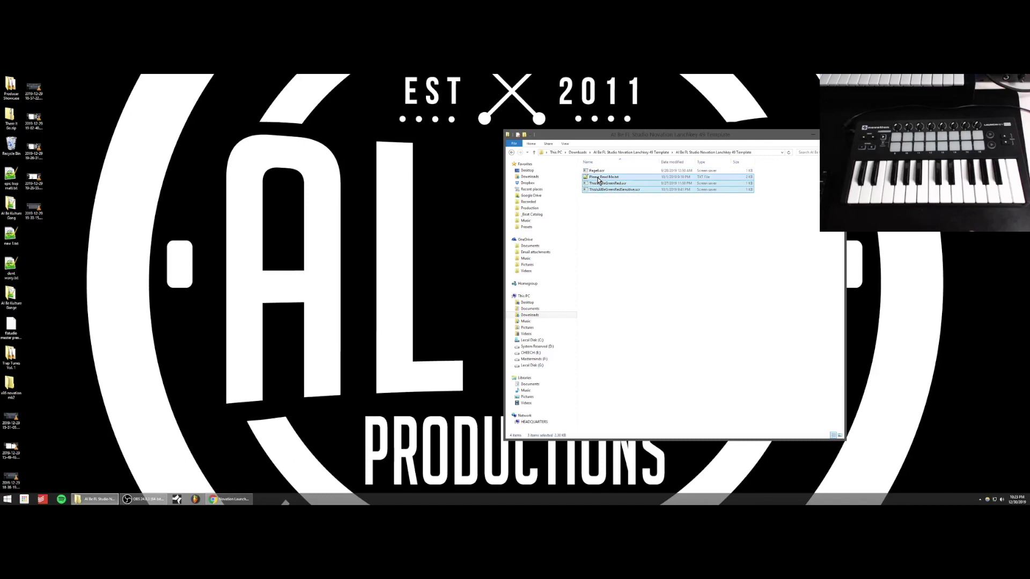
{"action": "left_click", "coordinate": [611, 219]}
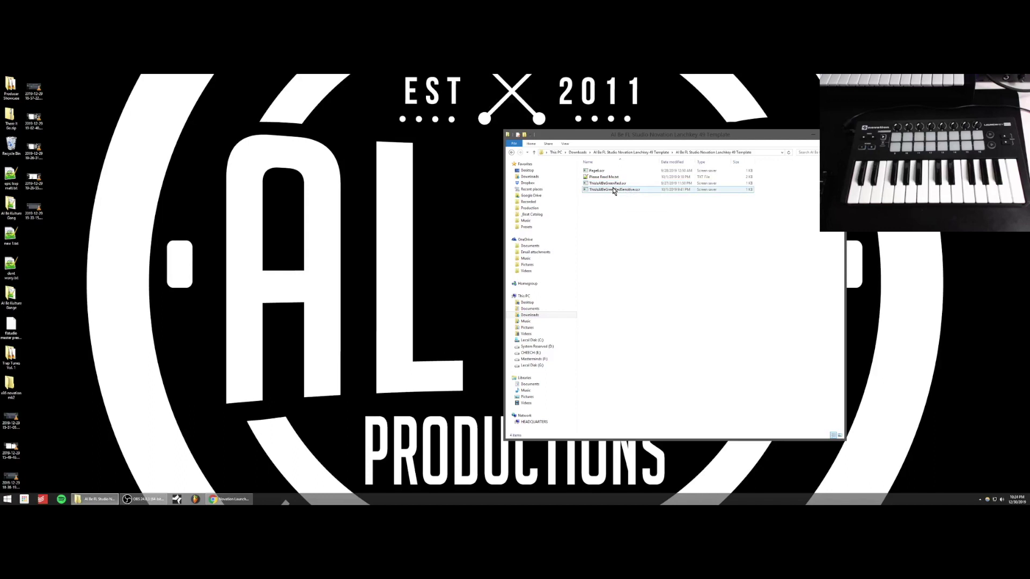
{"action": "left_click", "coordinate": [613, 185]}
{"action": "left_click_drag", "start_coordinate": [631, 137], "coordinate": [693, 146]}
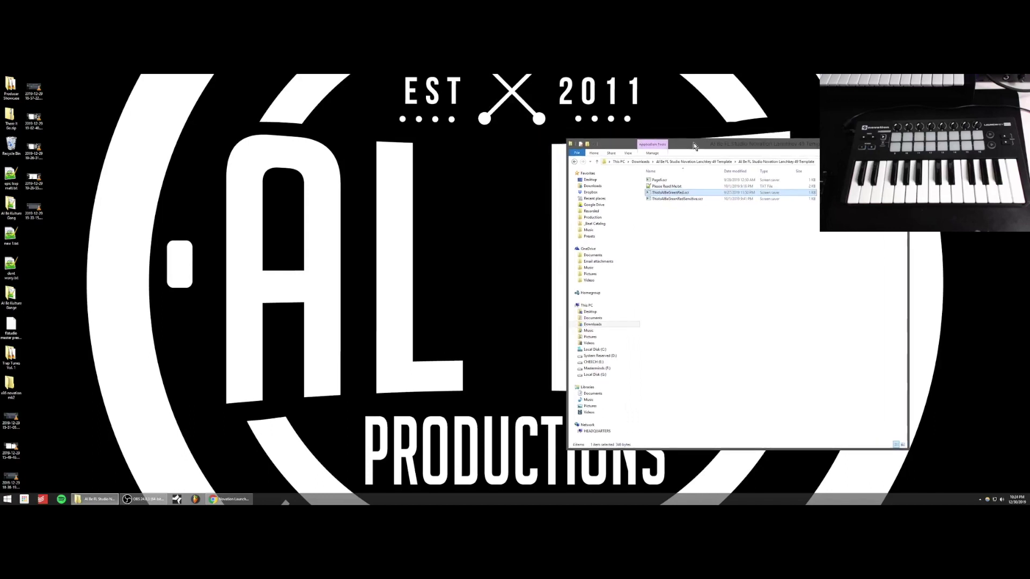
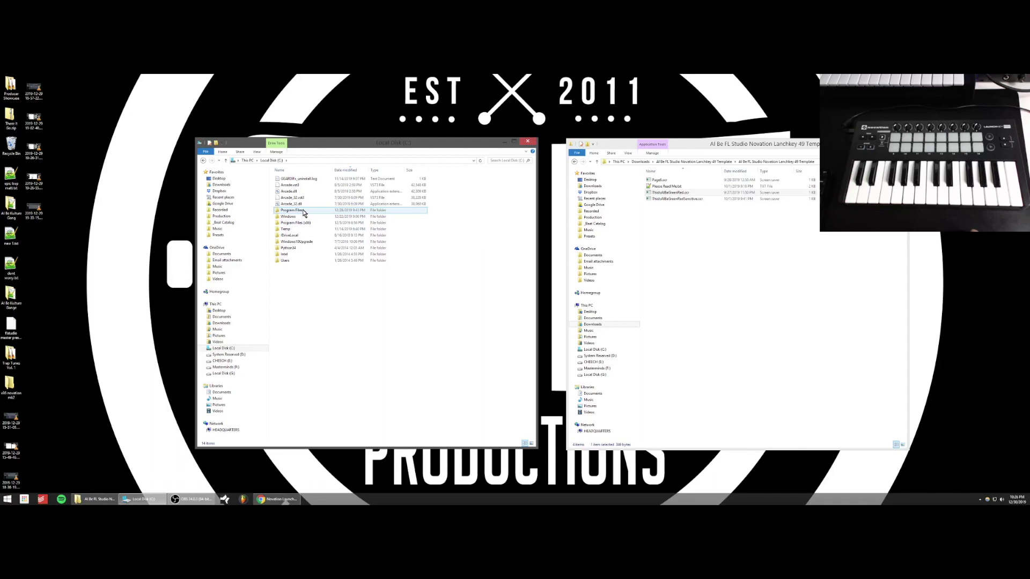
Open the Novation Launchkey MK2 folder under Program Files, Image-Line, FL Studio 20, System, Hardware specific.
{"action": "double_click", "coordinate": [303, 211]}
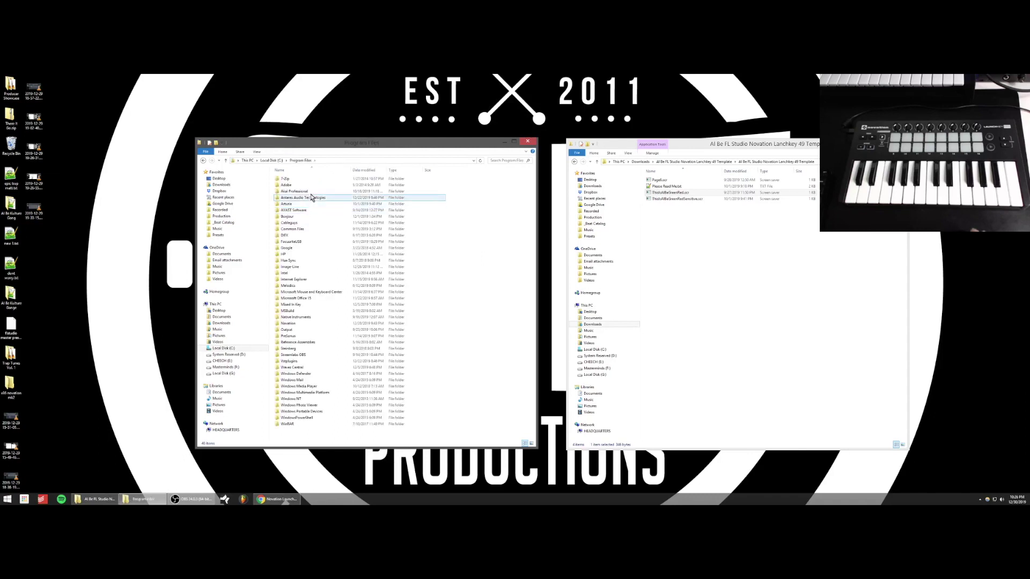
{"action": "double_click", "coordinate": [305, 267]}
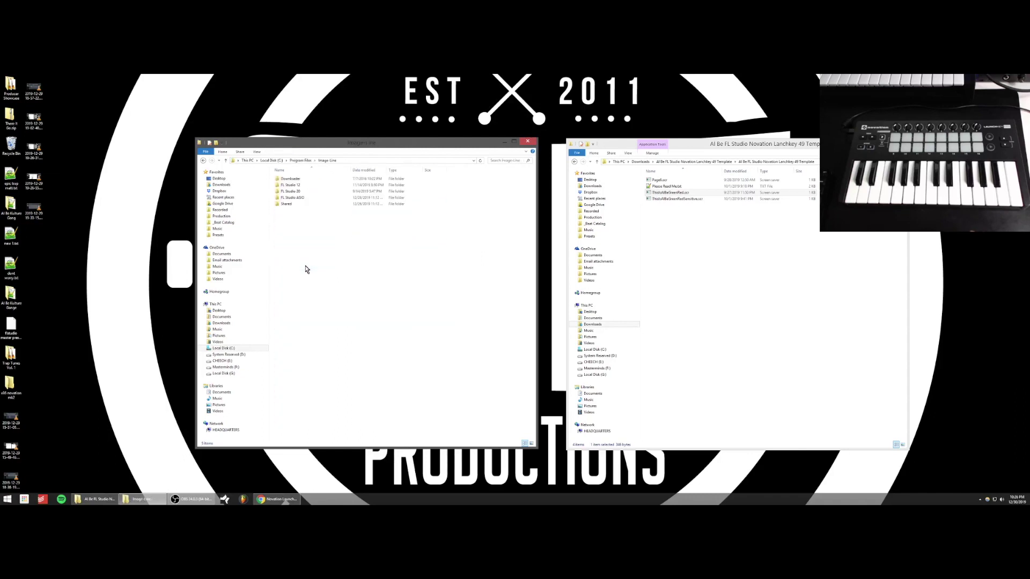
{"action": "double_click", "coordinate": [300, 192]}
{"action": "double_click", "coordinate": [295, 205]}
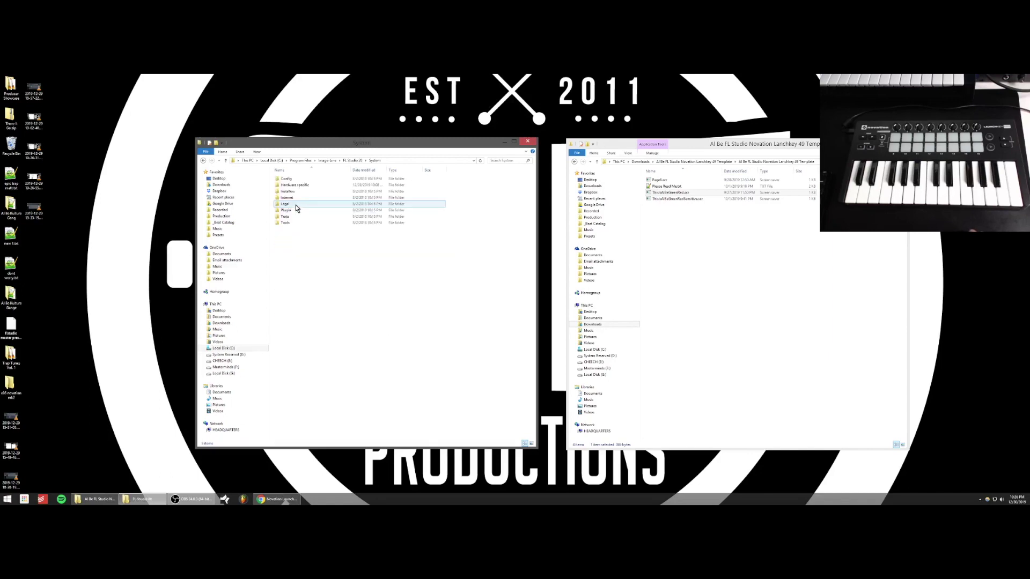
{"action": "double_click", "coordinate": [306, 185]}
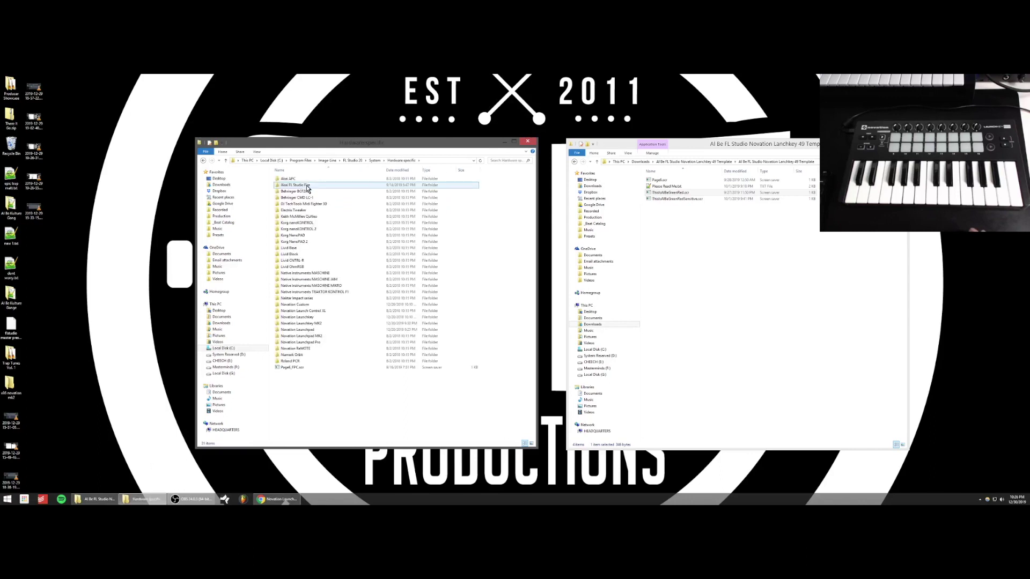
{"action": "left_click", "coordinate": [316, 324]}
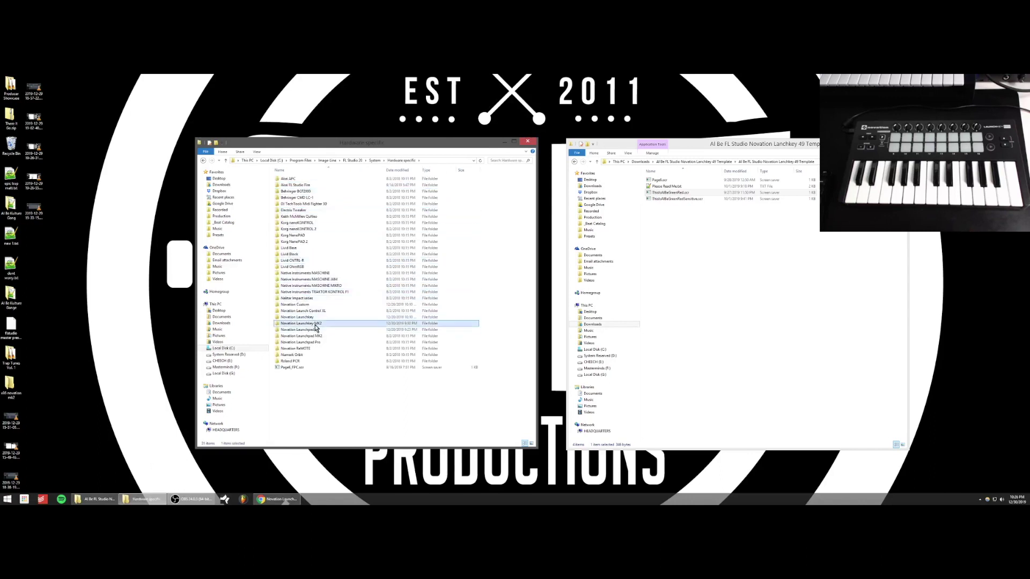
{"action": "double_click", "coordinate": [316, 326]}
{"action": "mouse_move", "coordinate": [294, 259]}
{"action": "left_mouse_down"}
{"action": "mouse_move", "coordinate": [289, 178]}
{"action": "mouse_move", "coordinate": [288, 266]}
{"action": "left_mouse_up"}
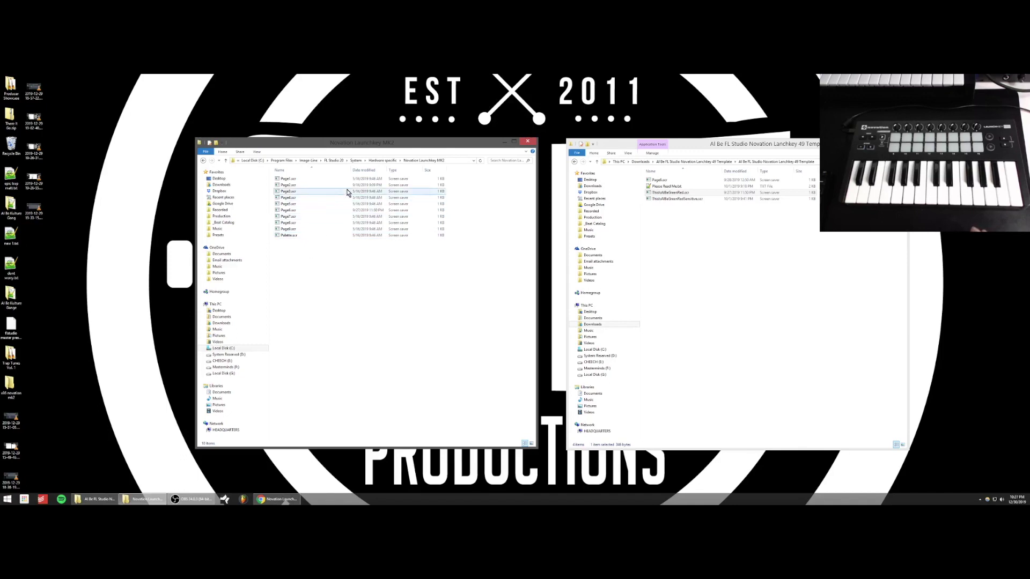
{"action": "left_click", "coordinate": [318, 212]}
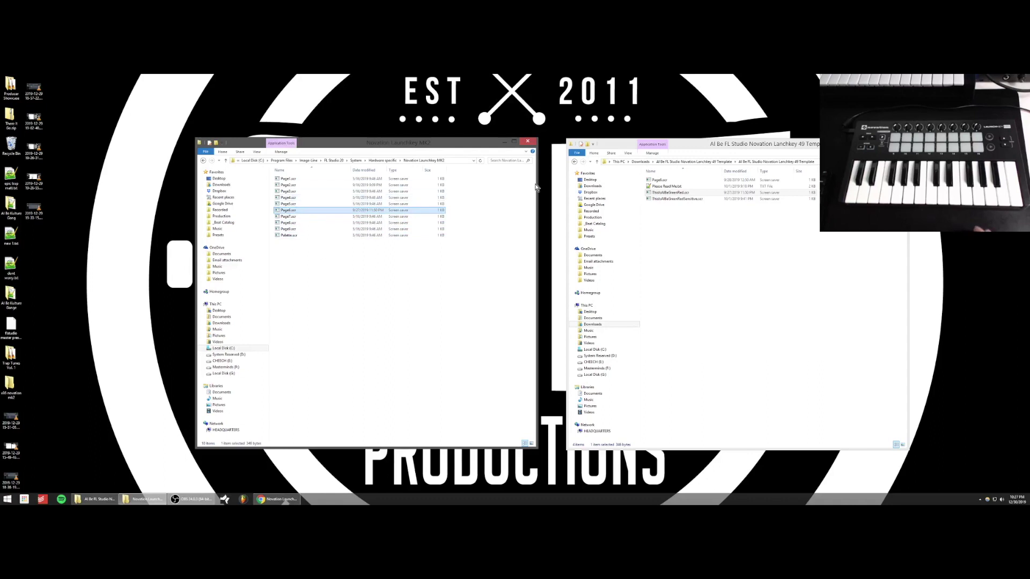
{"action": "right_click", "coordinate": [289, 212]}
{"action": "left_click", "coordinate": [314, 301]}
{"action": "right_click", "coordinate": [673, 251]}
{"action": "left_click", "coordinate": [678, 232]}
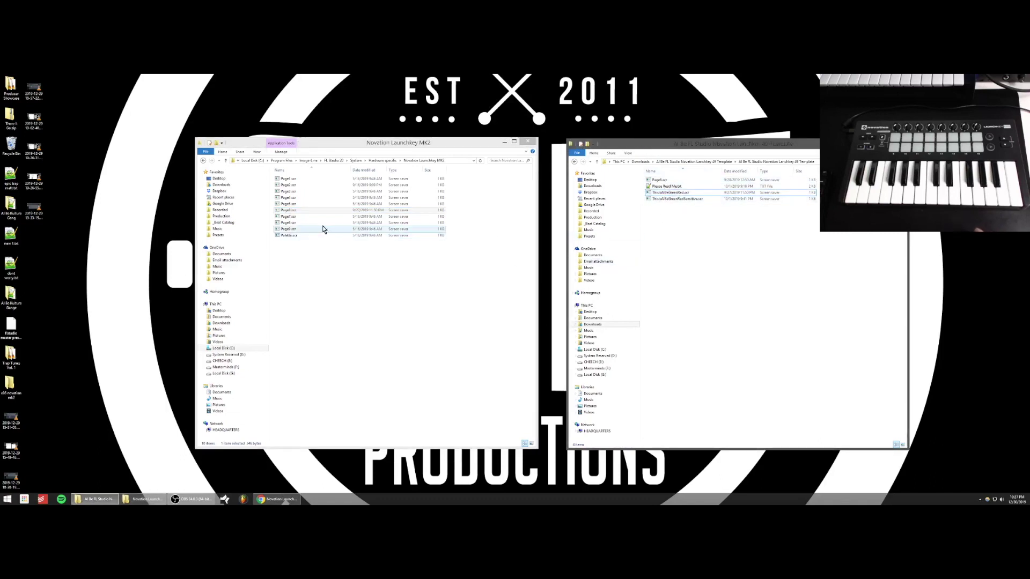
Delete Page6.scr from the Novation Launchkey MK2 folder and paste a copy of ThisIsAlBeGreenRed.scr from the template folder in its place.
{"action": "left_click", "coordinate": [319, 210]}
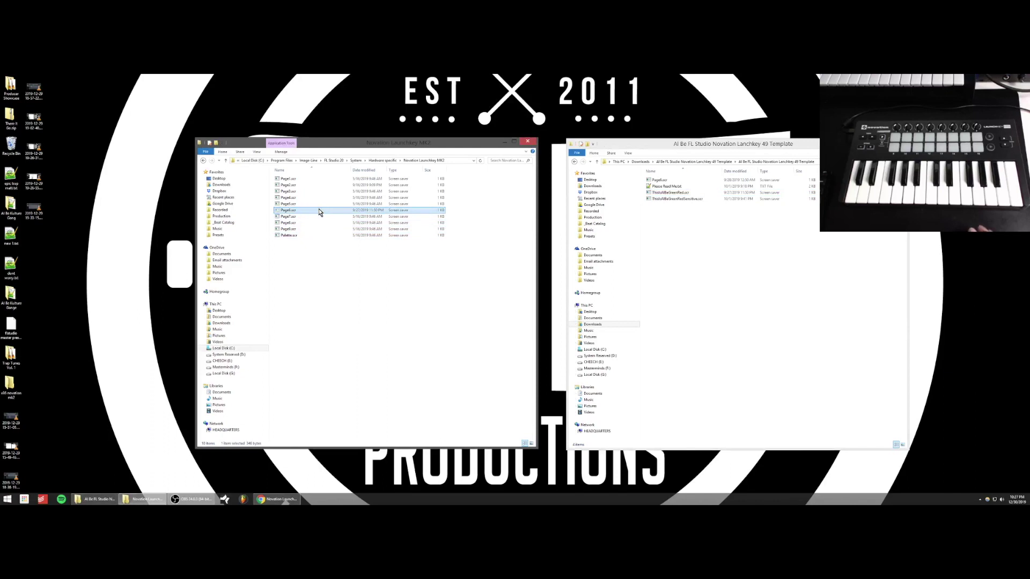
{"action": "key", "text": "Delete"}
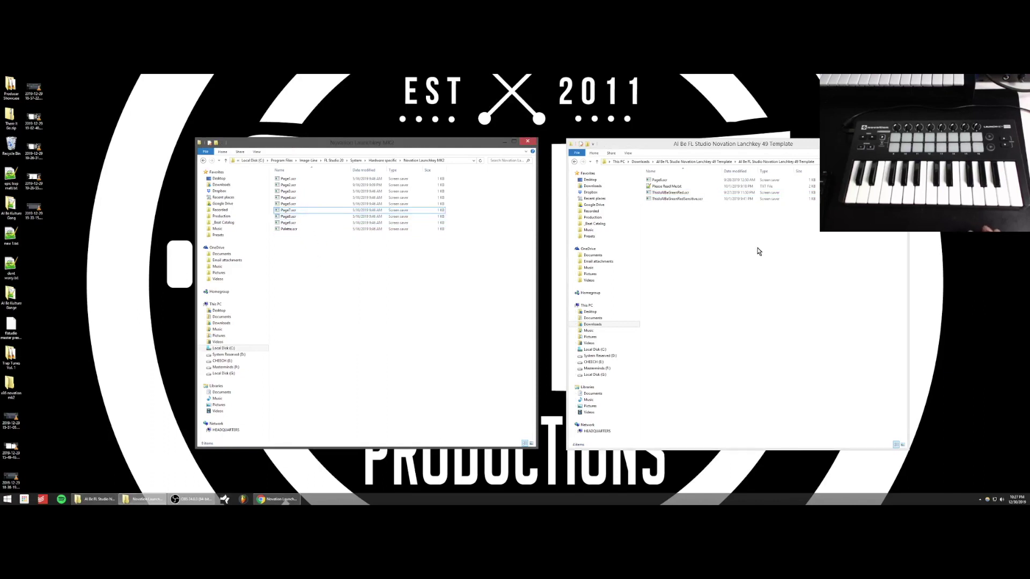
{"action": "left_click", "coordinate": [679, 194]}
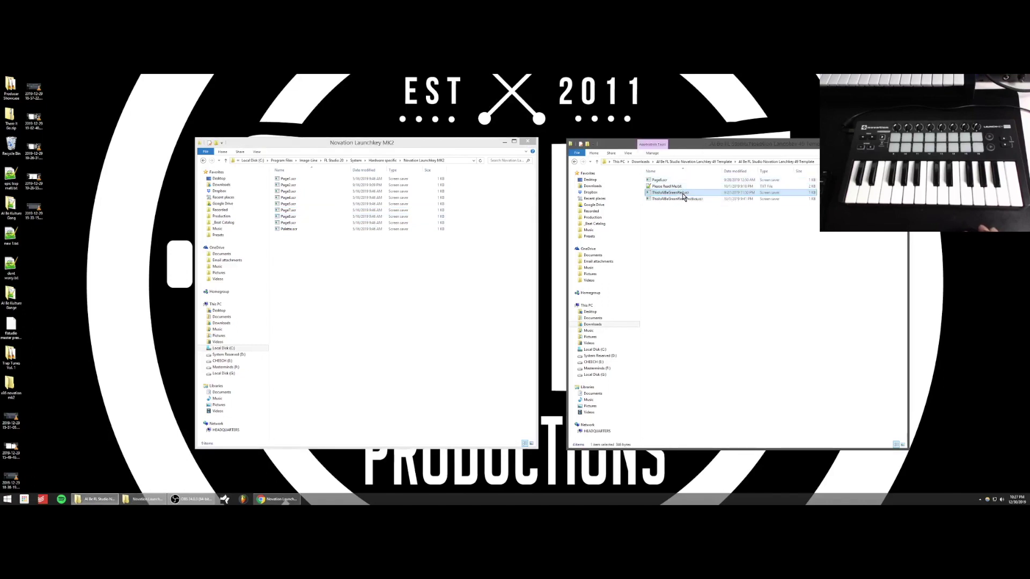
{"action": "right_click", "coordinate": [684, 197]}
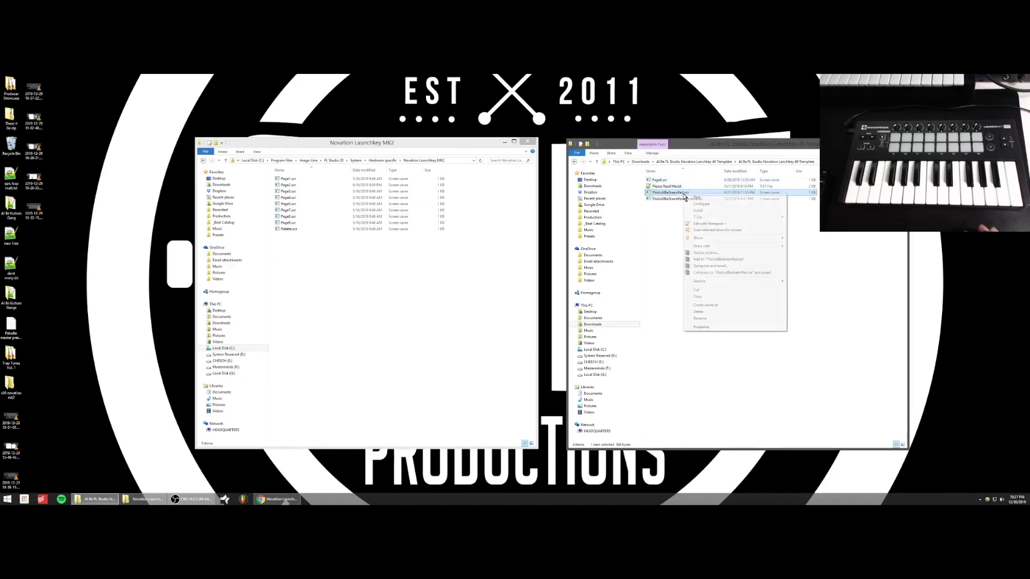
{"action": "left_click", "coordinate": [702, 296]}
{"action": "right_click", "coordinate": [355, 265]}
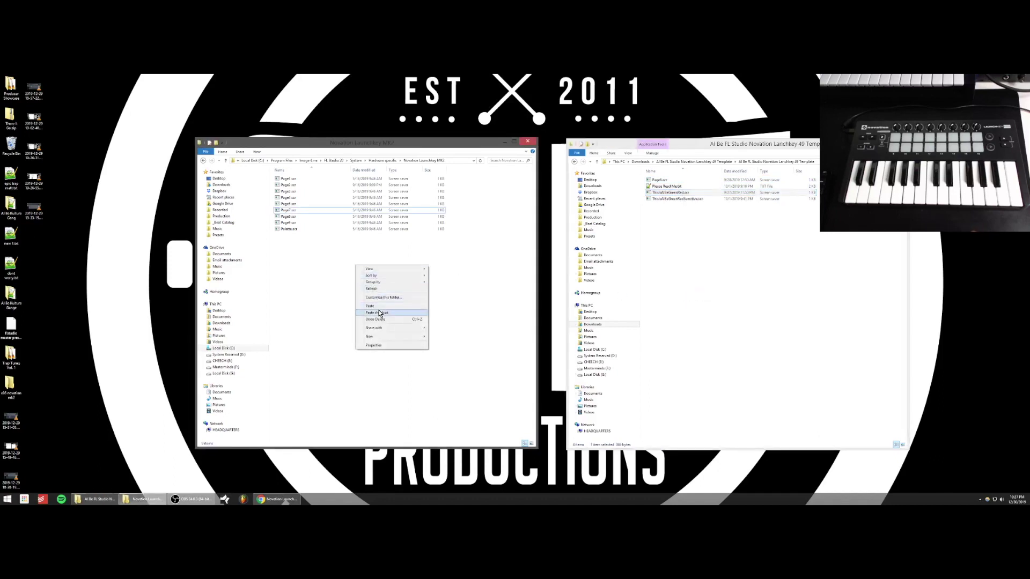
{"action": "left_click", "coordinate": [373, 306]}
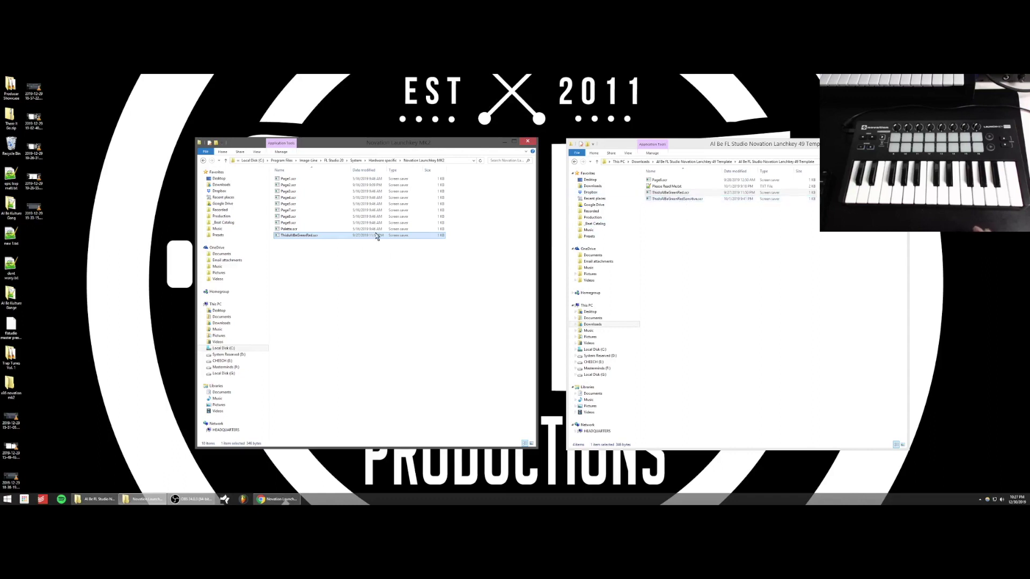
Rename the pasted ThisIsAlBeGreenRed.scr in the Novation Launchkey MK2 folder as Page6.scr.
{"action": "left_click", "coordinate": [313, 289]}
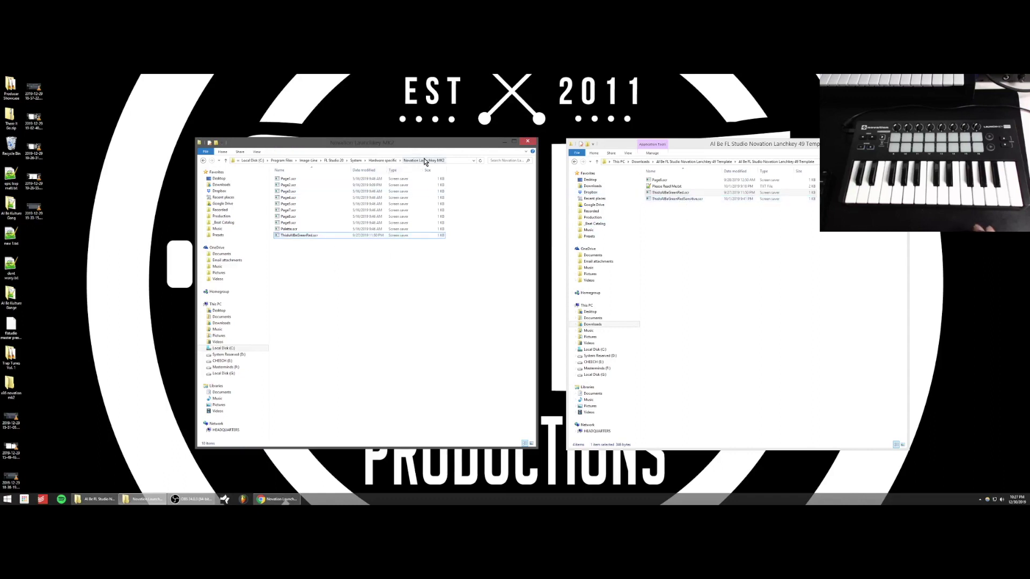
{"action": "left_click", "coordinate": [315, 237]}
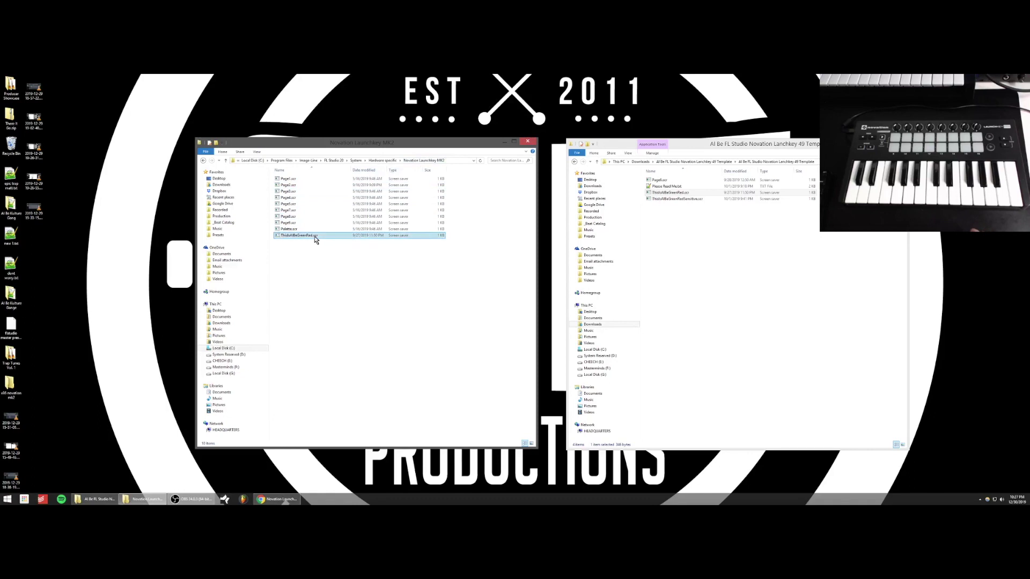
{"action": "right_click", "coordinate": [315, 239]}
{"action": "left_click", "coordinate": [337, 362]}
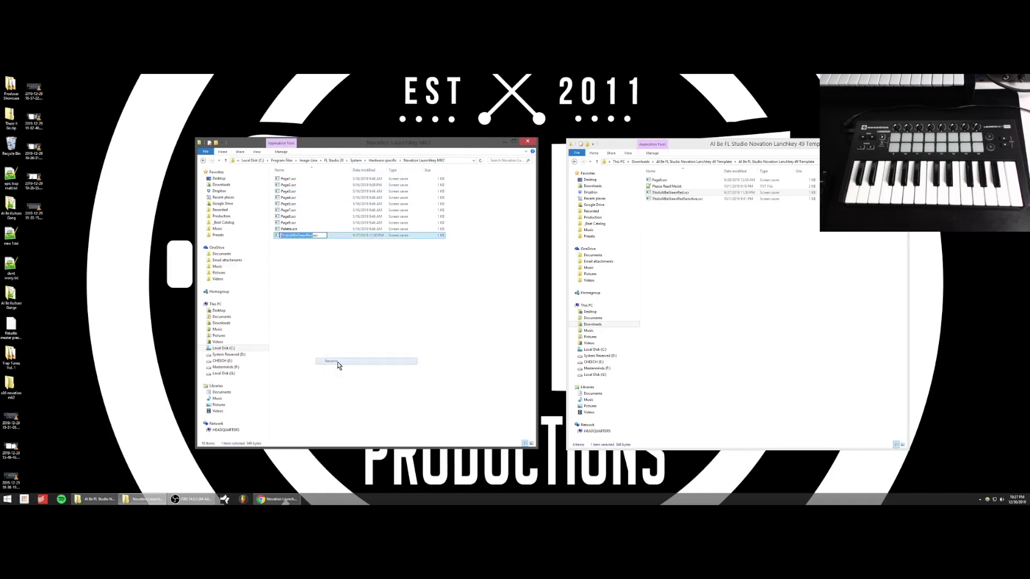
{"action": "type", "text": "Page"}
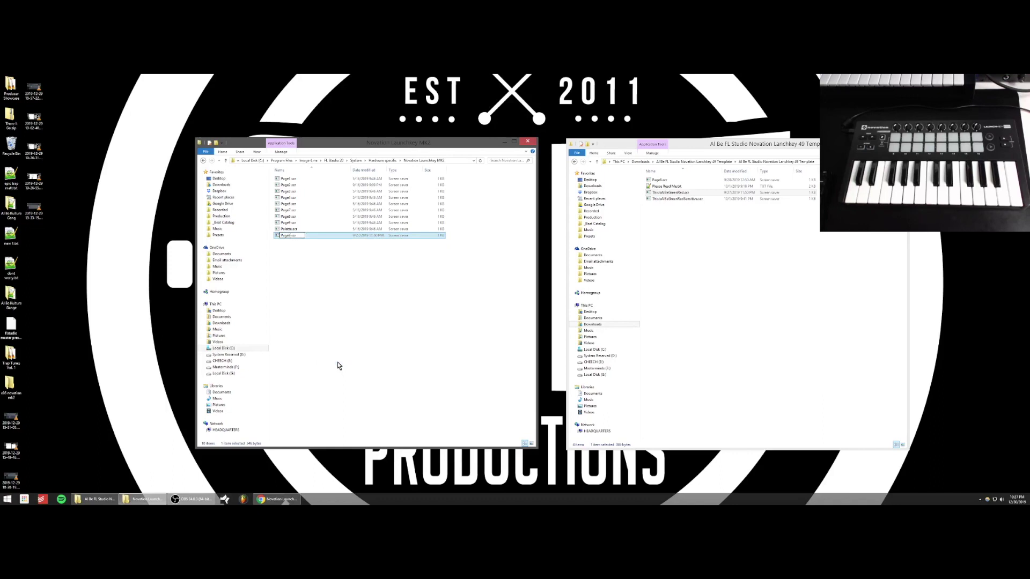
{"action": "type", "text": "6"}
{"action": "key", "text": "Return"}
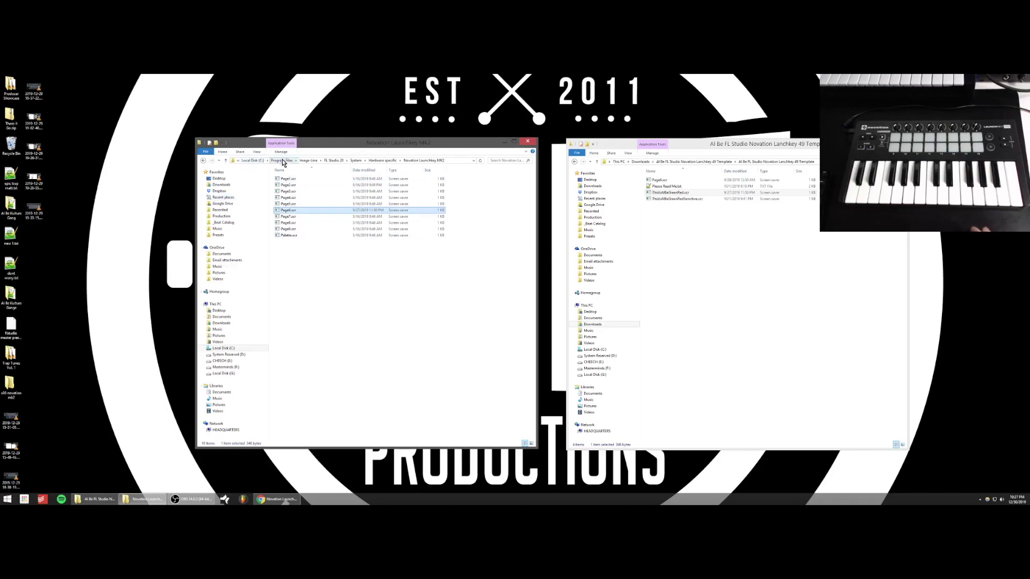
Locate the Novation Launchkey MK2 folder under Program Files (x86), Image-Line, FL Studio 20, System, Hardware specific.
{"action": "left_click", "coordinate": [251, 161]}
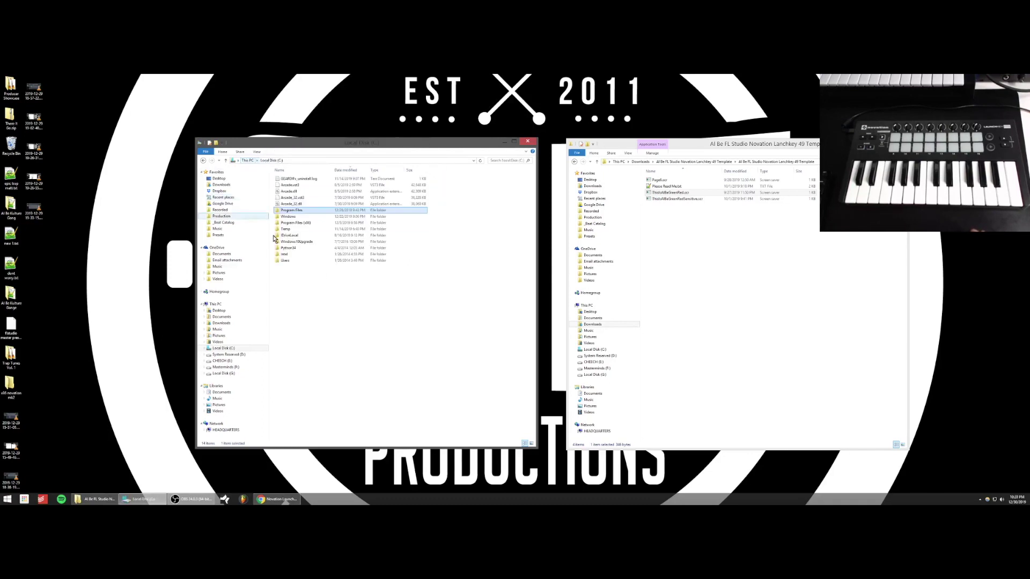
{"action": "double_click", "coordinate": [292, 224]}
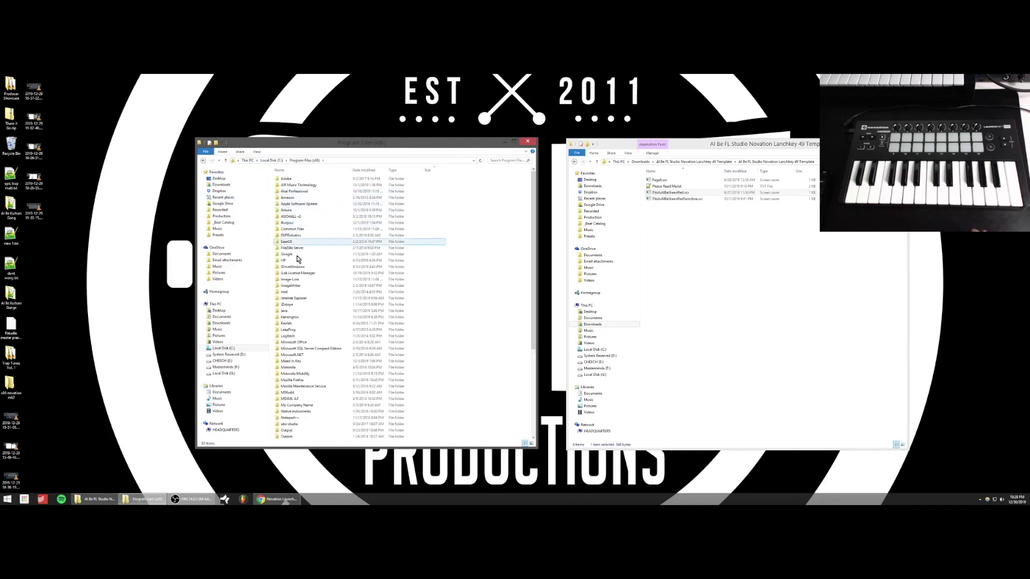
{"action": "double_click", "coordinate": [294, 281]}
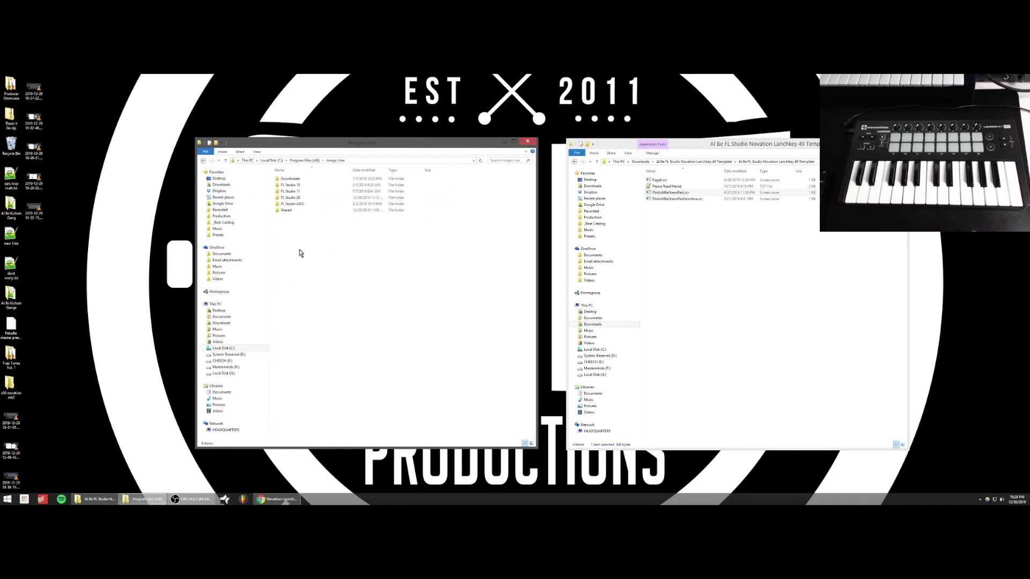
{"action": "double_click", "coordinate": [304, 198]}
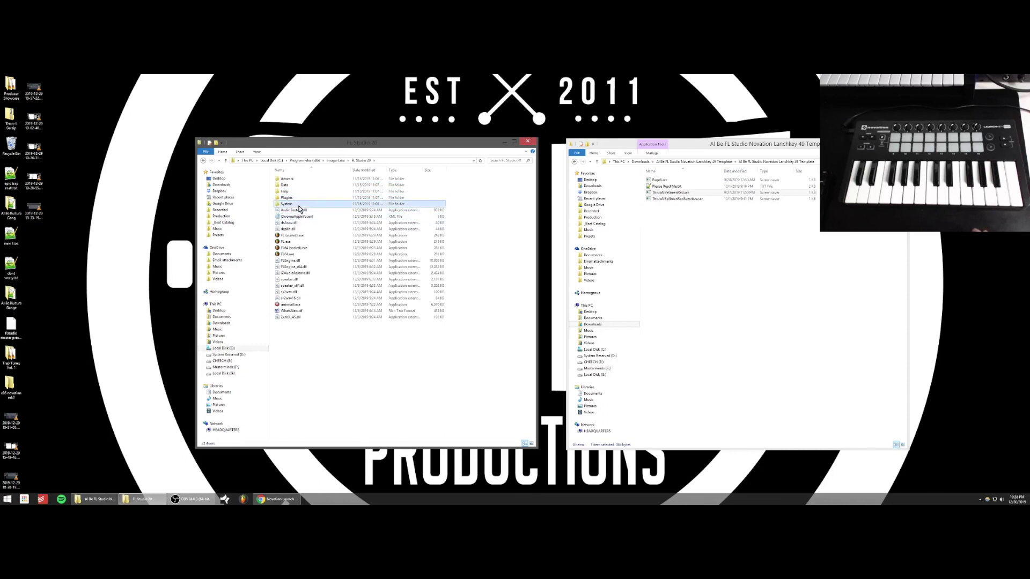
{"action": "double_click", "coordinate": [300, 204]}
{"action": "double_click", "coordinate": [303, 188]}
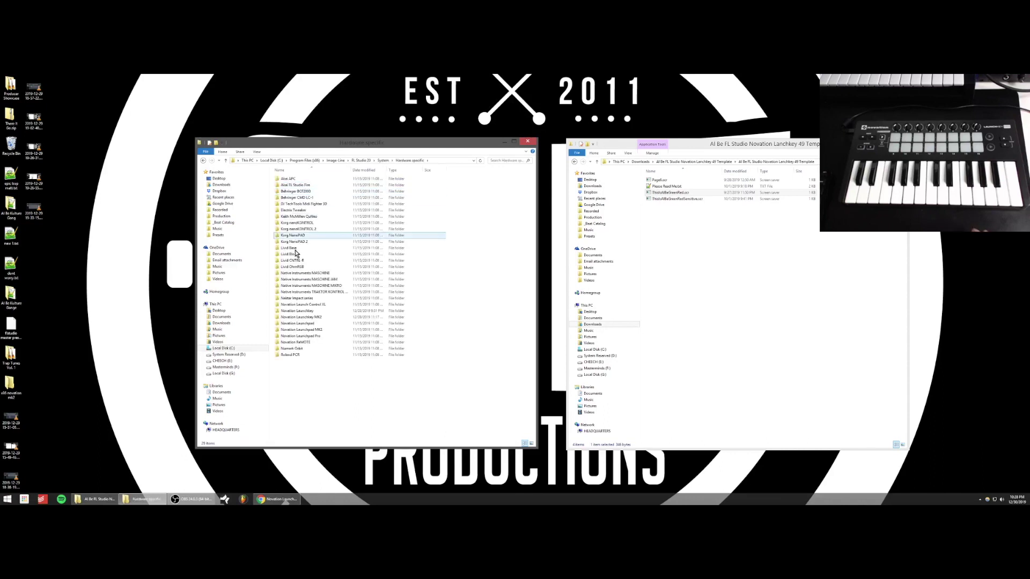
{"action": "left_click", "coordinate": [302, 318]}
{"action": "double_click", "coordinate": [301, 318]}
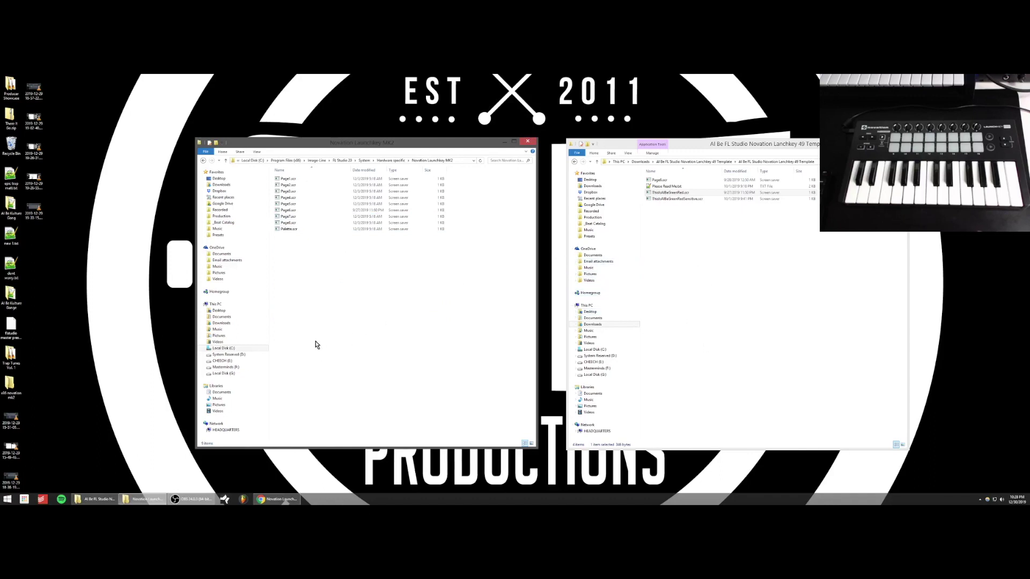
Close the Novation Launchkey MK2 and template folder windows.
{"action": "left_click", "coordinate": [527, 141]}
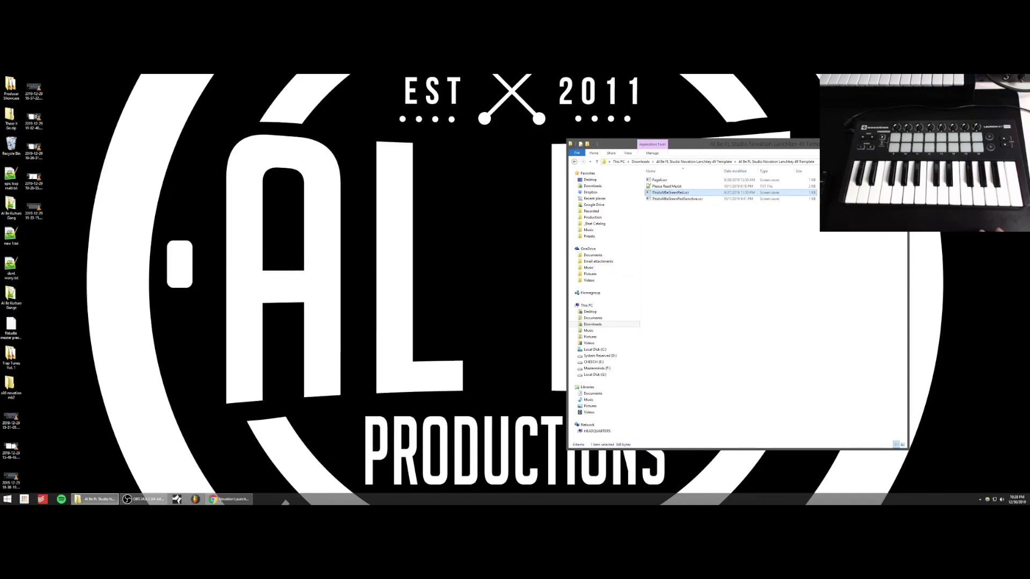
{"action": "left_click", "coordinate": [894, 144]}
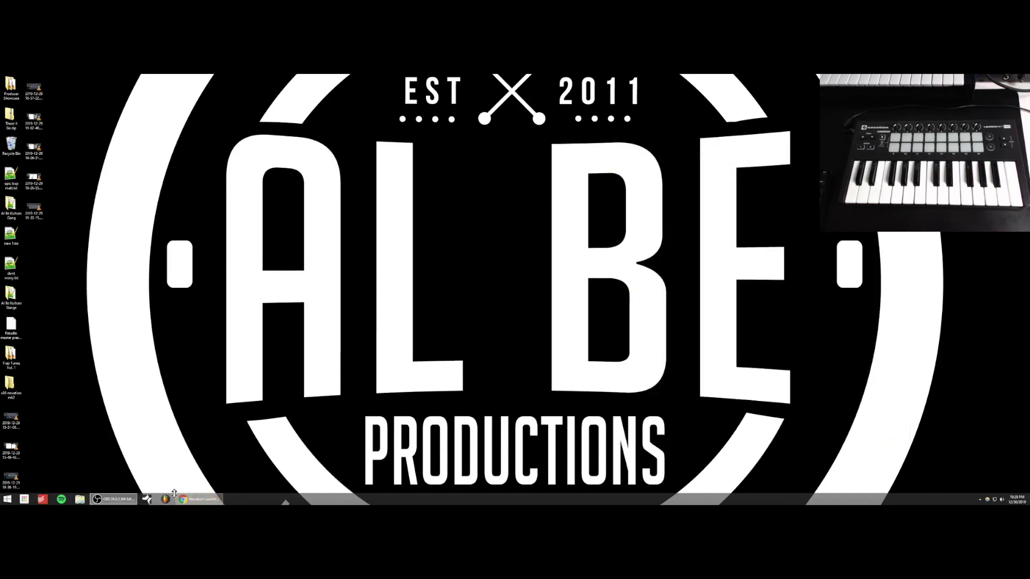
{"action": "mouse_move", "coordinate": [118, 502]}
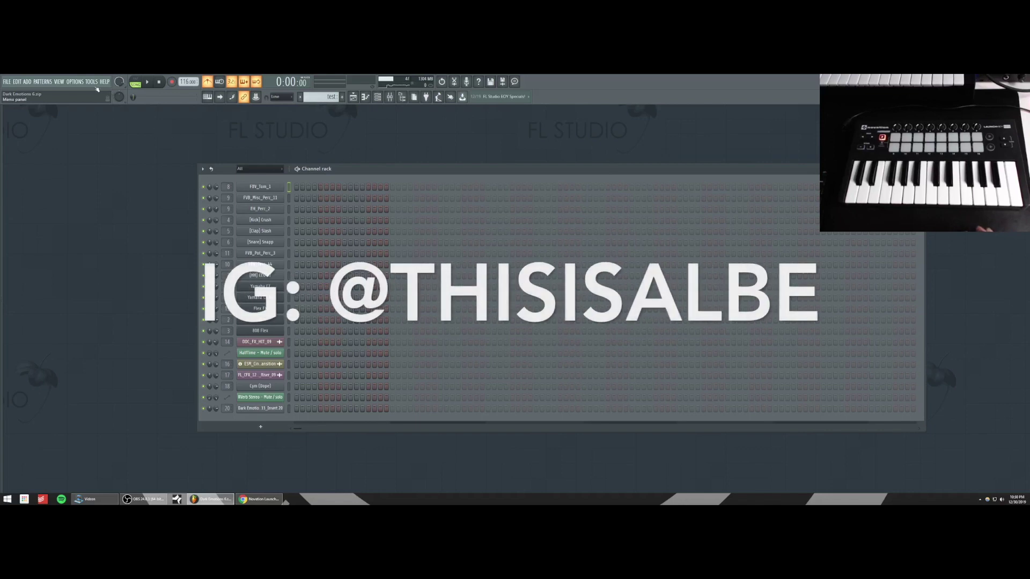
Switch to FL Studio, review the Launchkey Mini output and both Launchkey Mini inputs in the MIDI settings, and close the settings.
{"action": "left_click", "coordinate": [78, 85]}
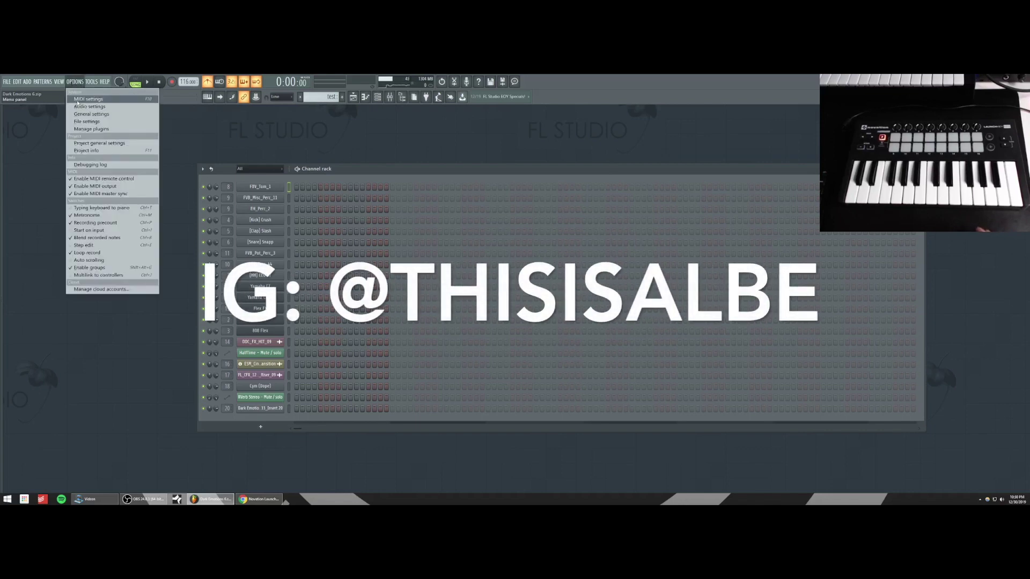
{"action": "left_click", "coordinate": [88, 100]}
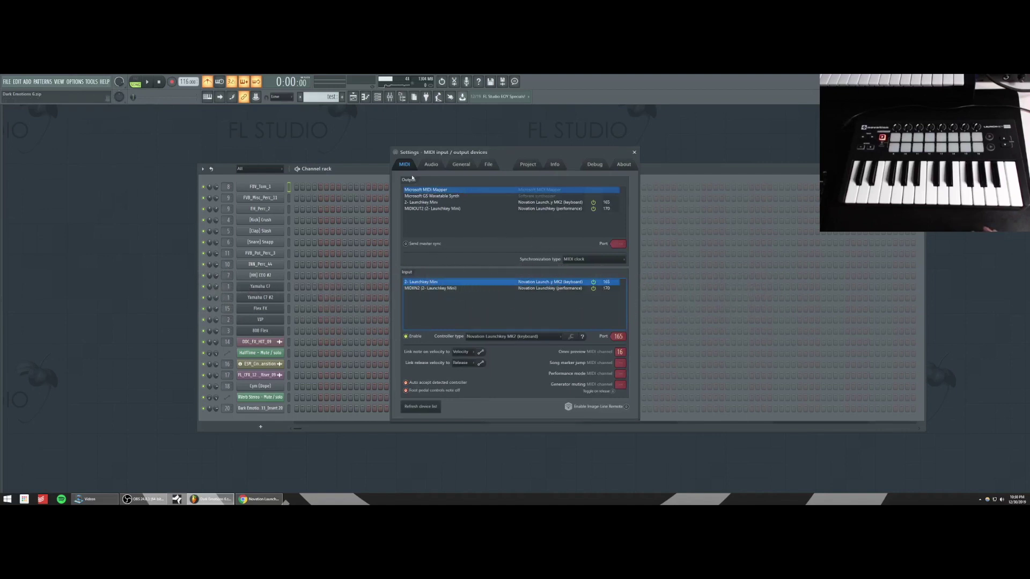
{"action": "left_click", "coordinate": [416, 204]}
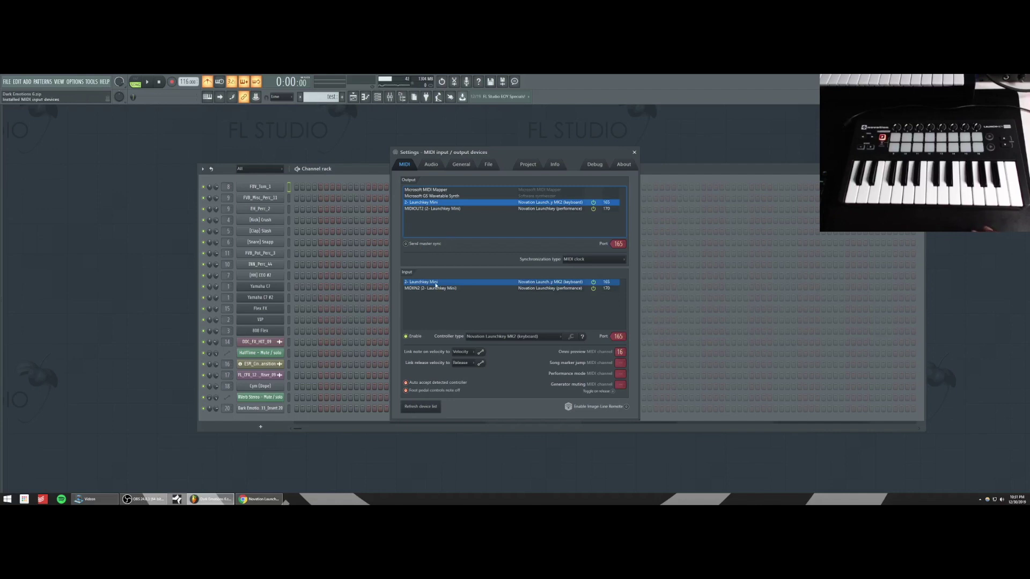
{"action": "left_click", "coordinate": [418, 289]}
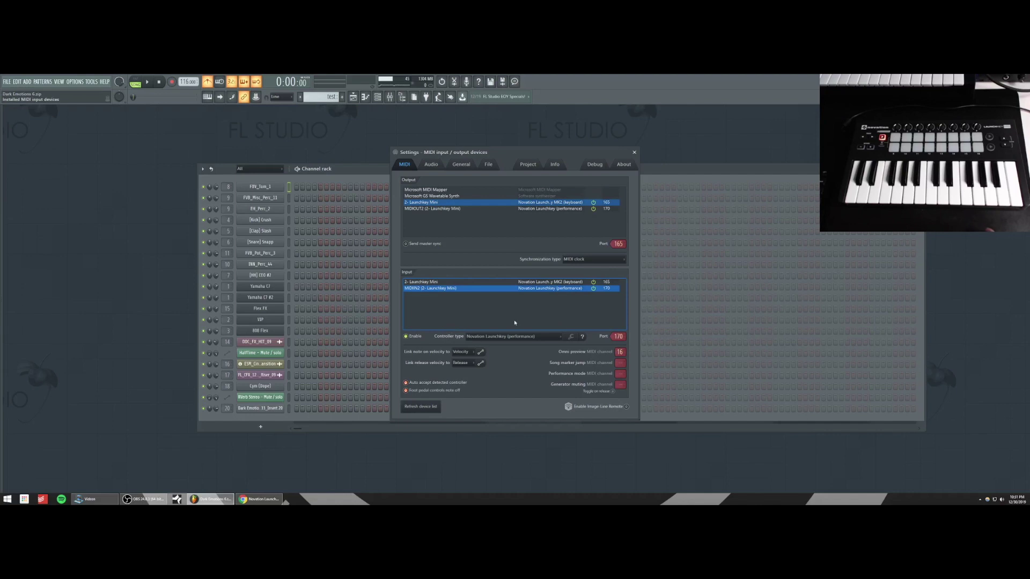
{"action": "left_click", "coordinate": [417, 338]}
{"action": "left_click", "coordinate": [417, 337]}
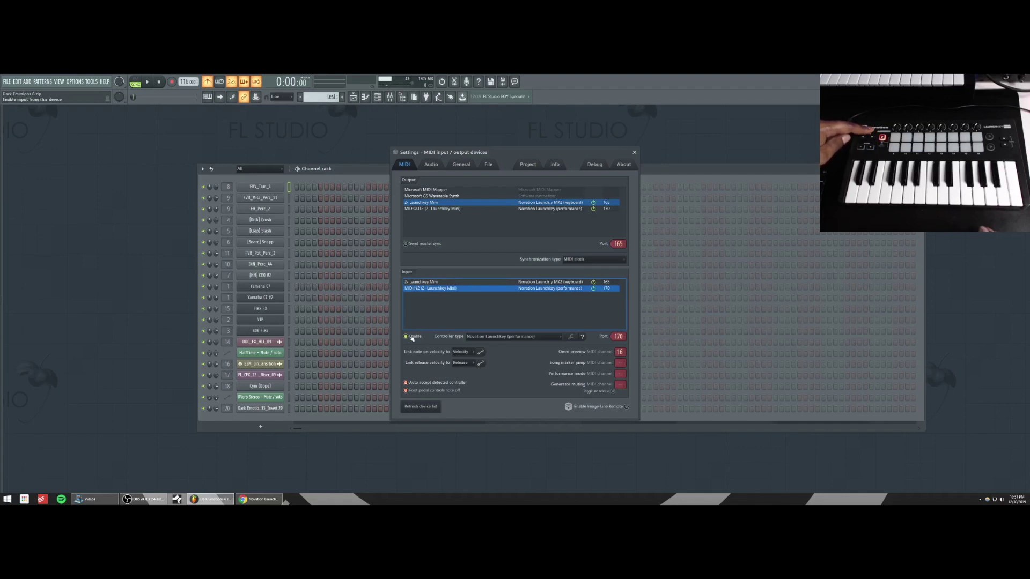
{"action": "left_click", "coordinate": [435, 282]}
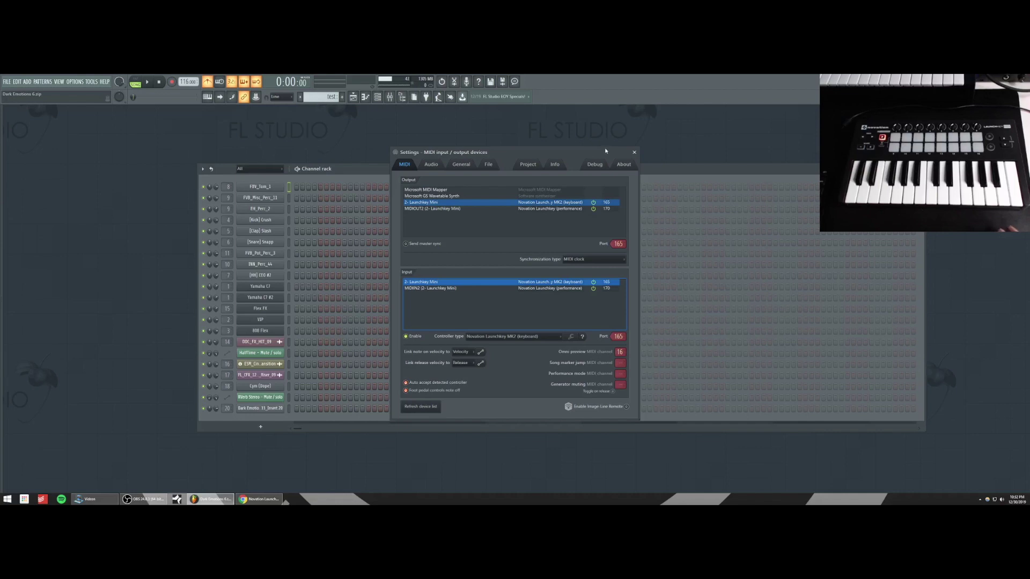
{"action": "left_click", "coordinate": [633, 152]}
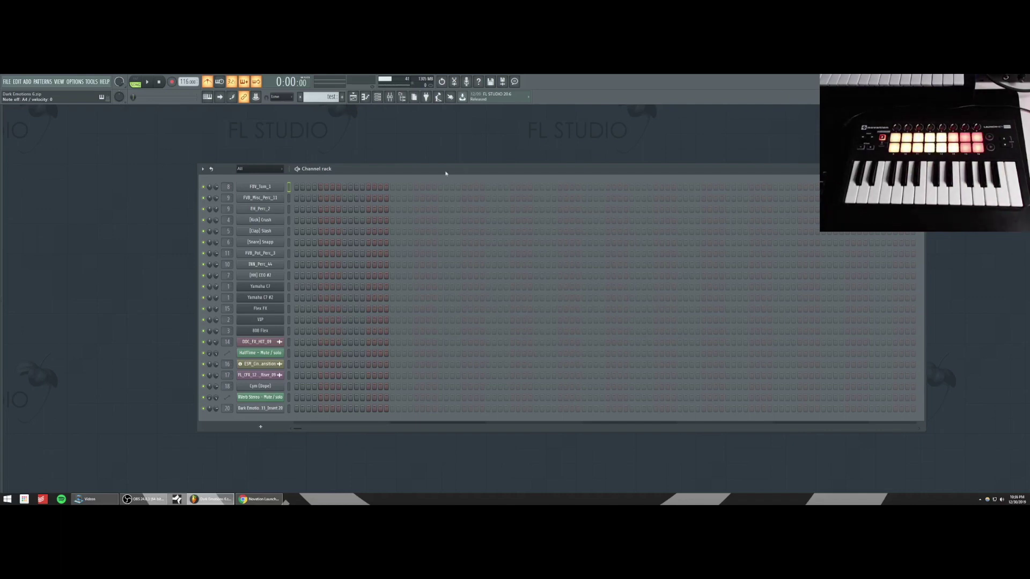
Select the Yamaha C7 channel in the Channel rack and recheck the MIDIIN2 (2- Launchkey Mini) input in the MIDI settings.
{"action": "left_click", "coordinate": [289, 287]}
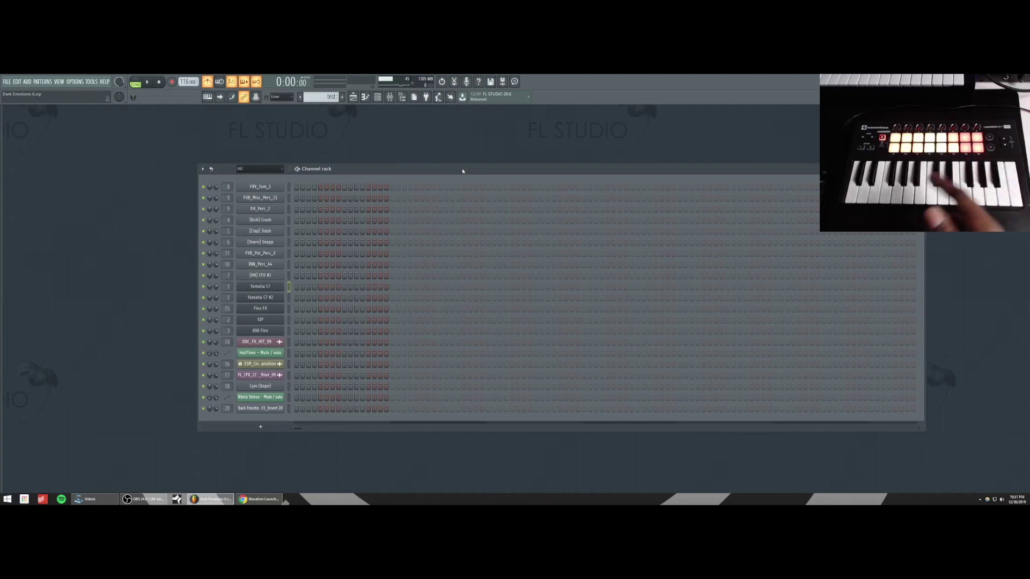
{"action": "key", "text": "F10"}
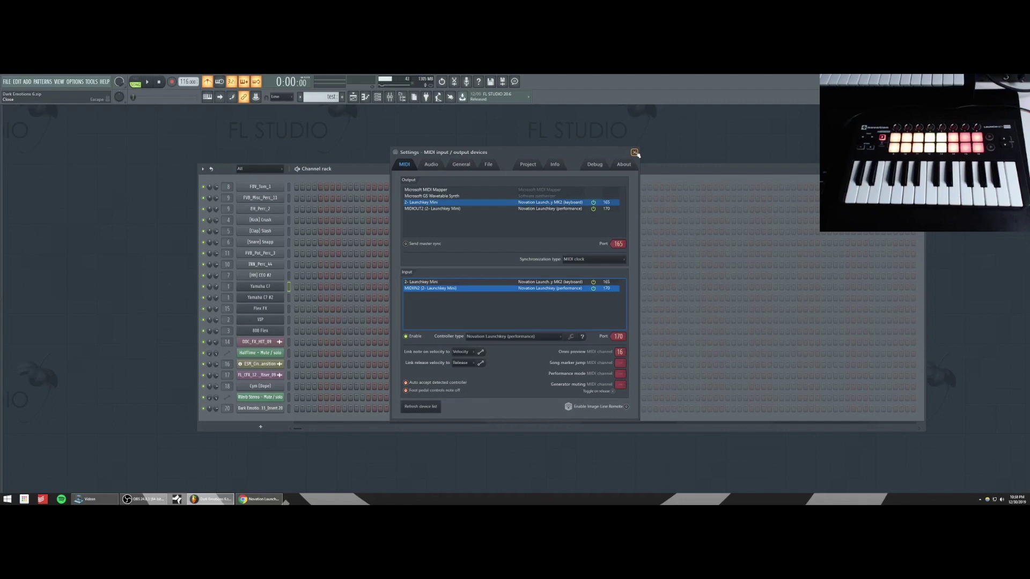
{"action": "left_click", "coordinate": [634, 153]}
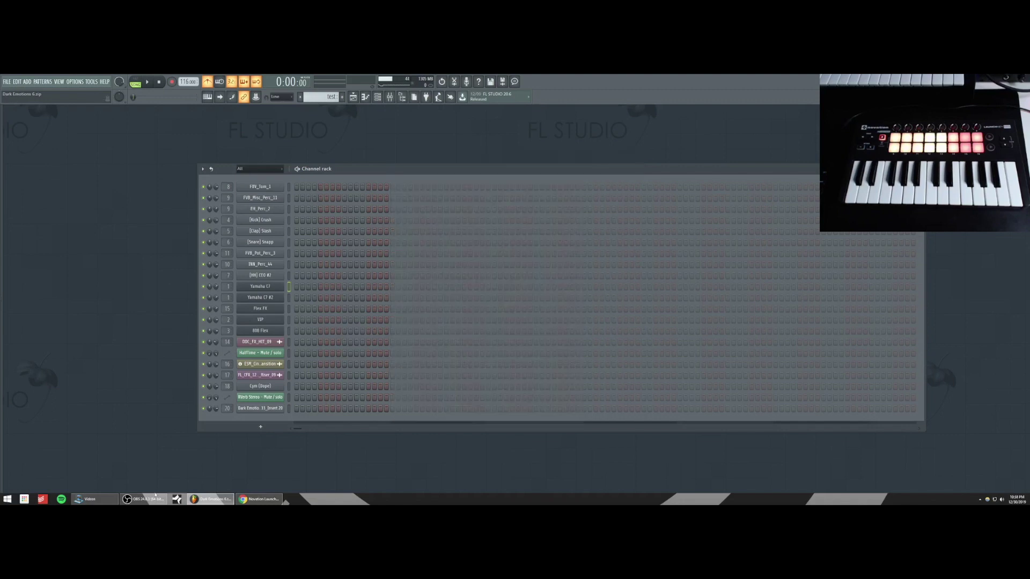
{"action": "mouse_move", "coordinate": [142, 502]}
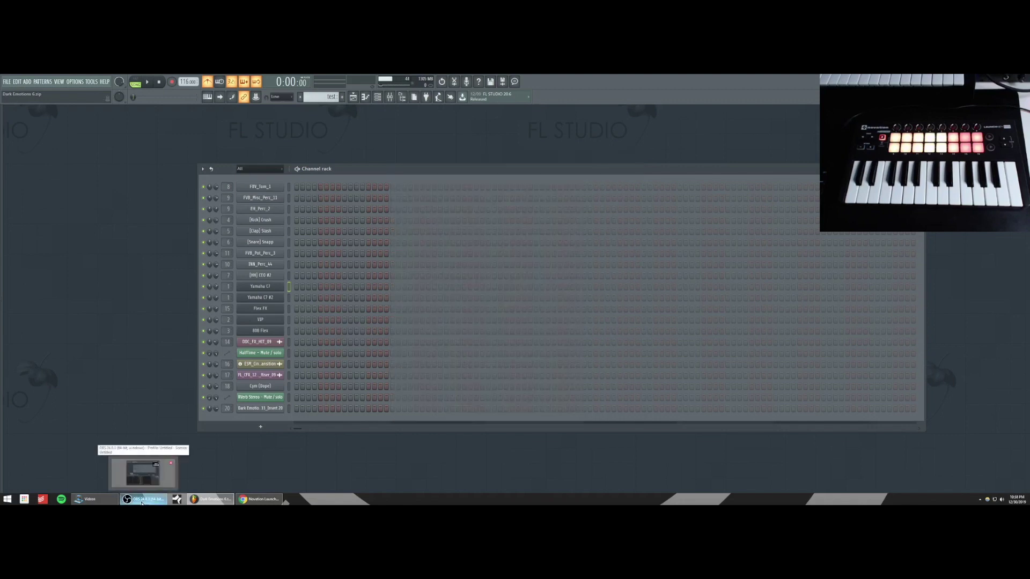